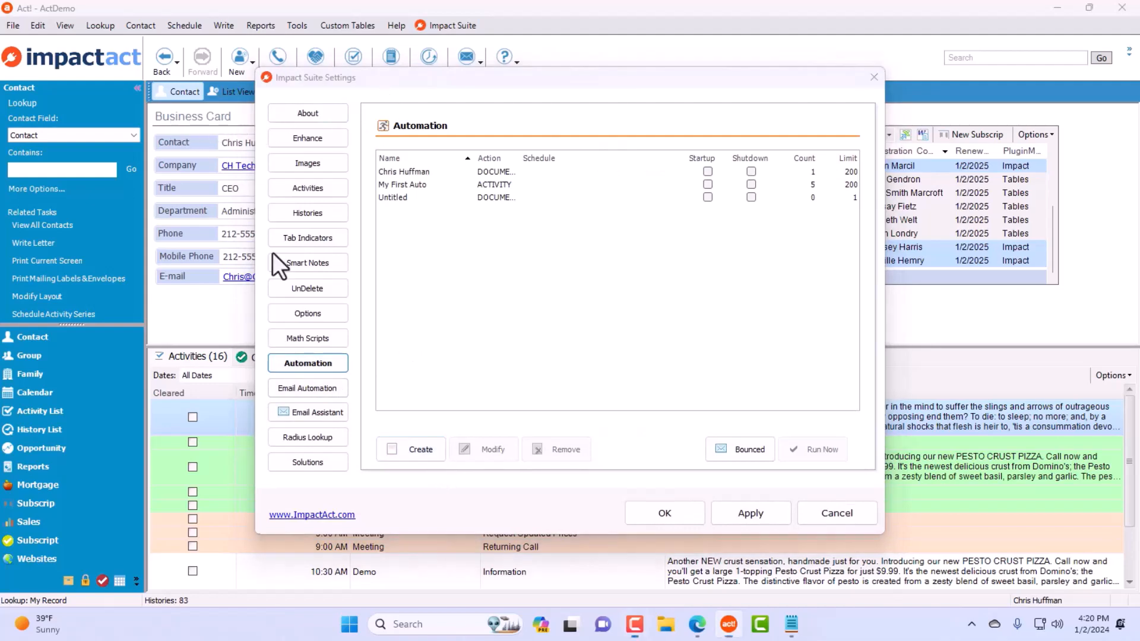
- Create a new automation named "Create New Contact Activities"
left_click(411, 449)
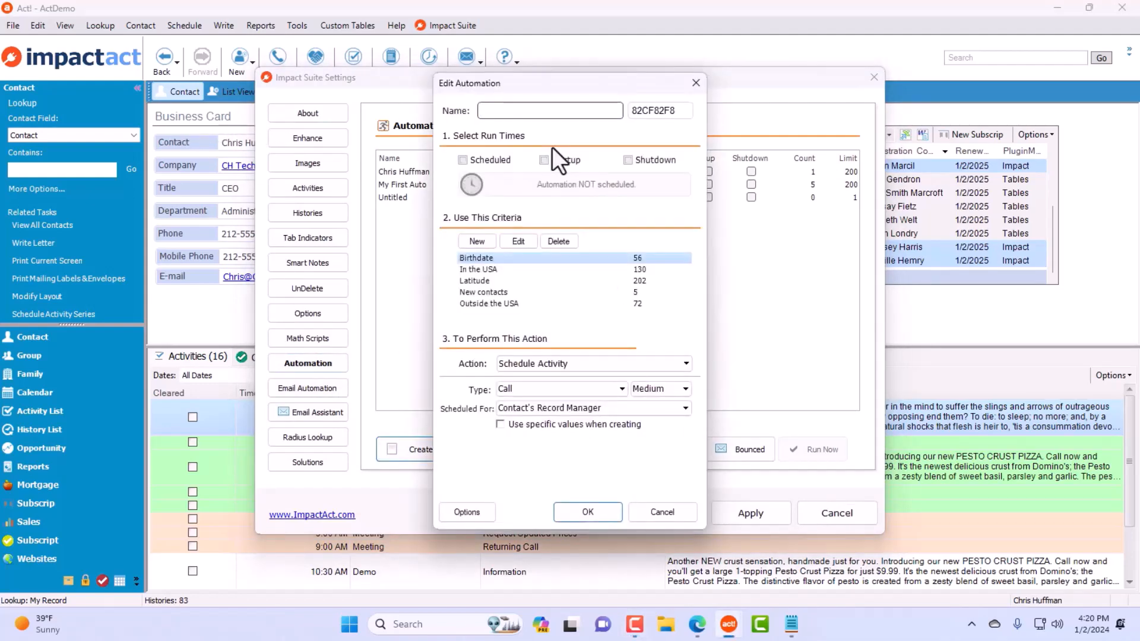
type("Create New Contact Activities")
left_click_drag(544, 92, 491, 93)
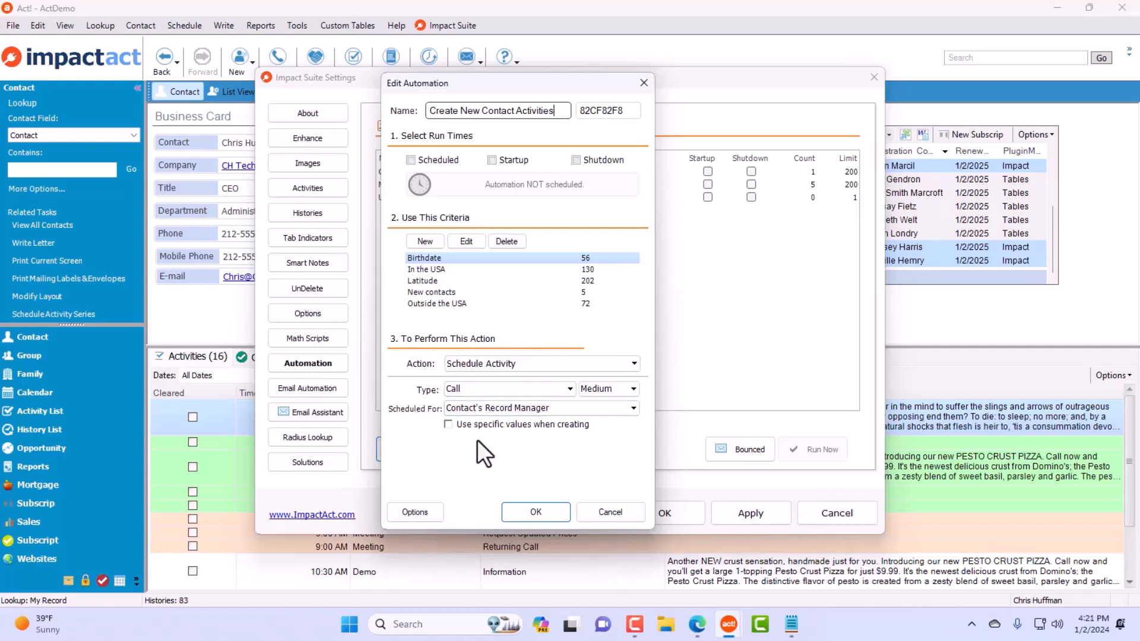
- Enable scheduled runs for the automation and log in to the database with the account's user name
left_click(431, 160)
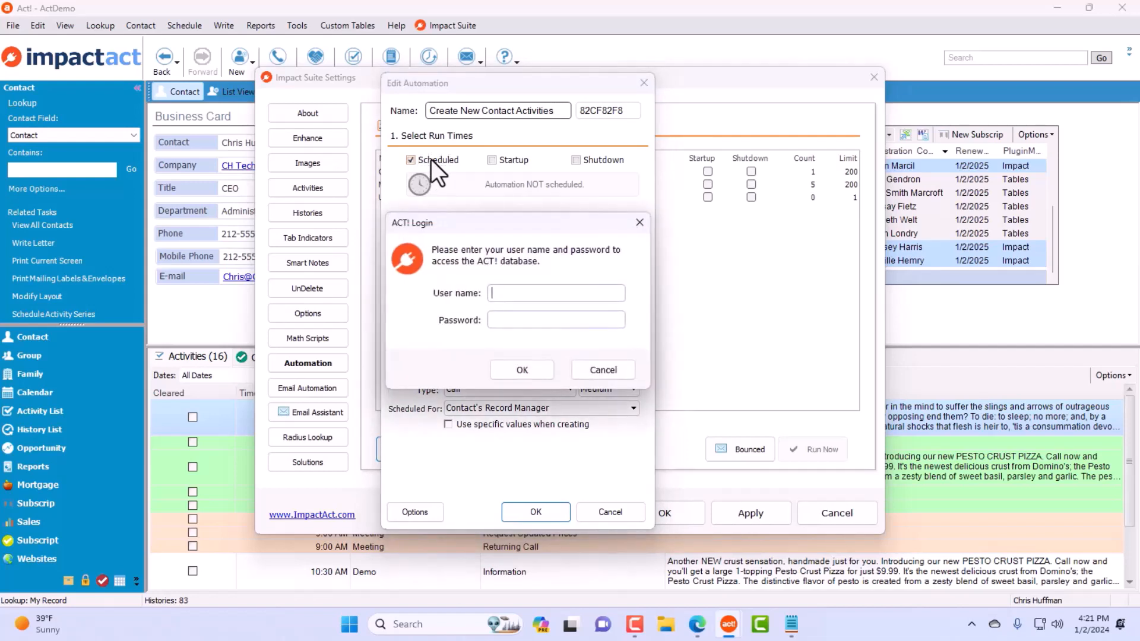
type("Chris Huffman")
key("Return")
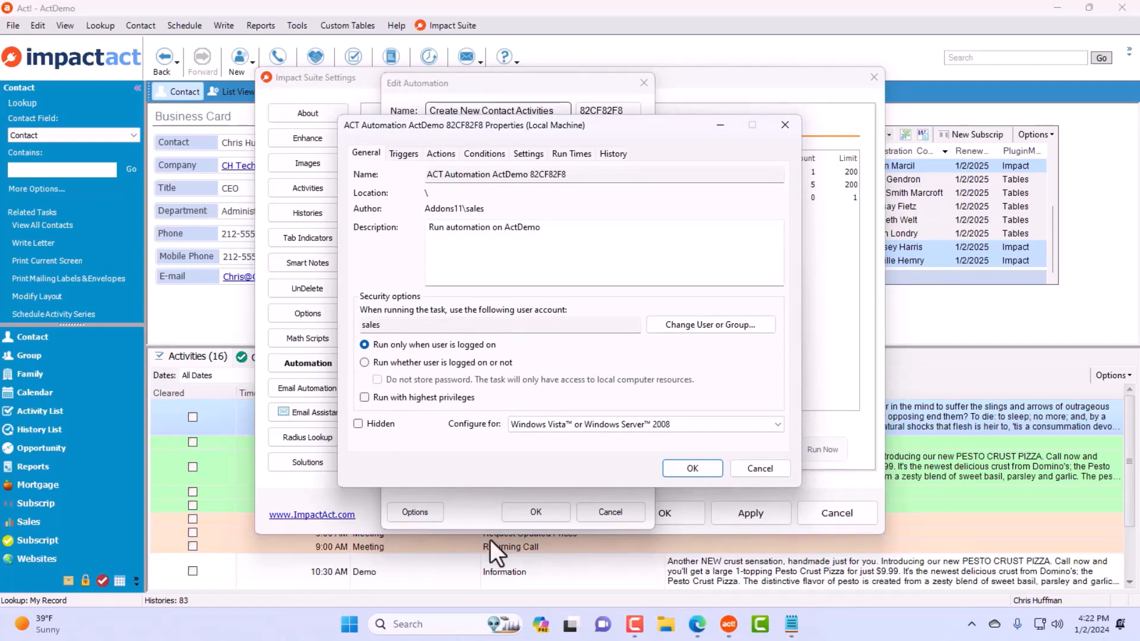
- Switch to Windows Task Scheduler and open the properties of the Dell SupportAssistAgent AutoUpdate task for comparison
left_click(450, 628)
type("task sc")
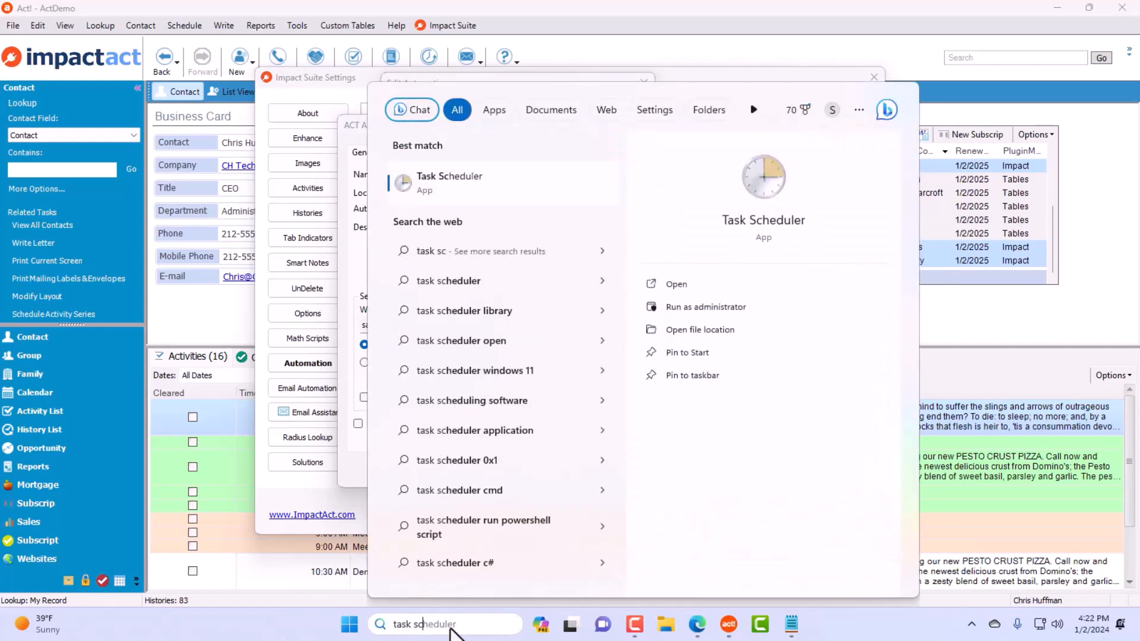
key("Return")
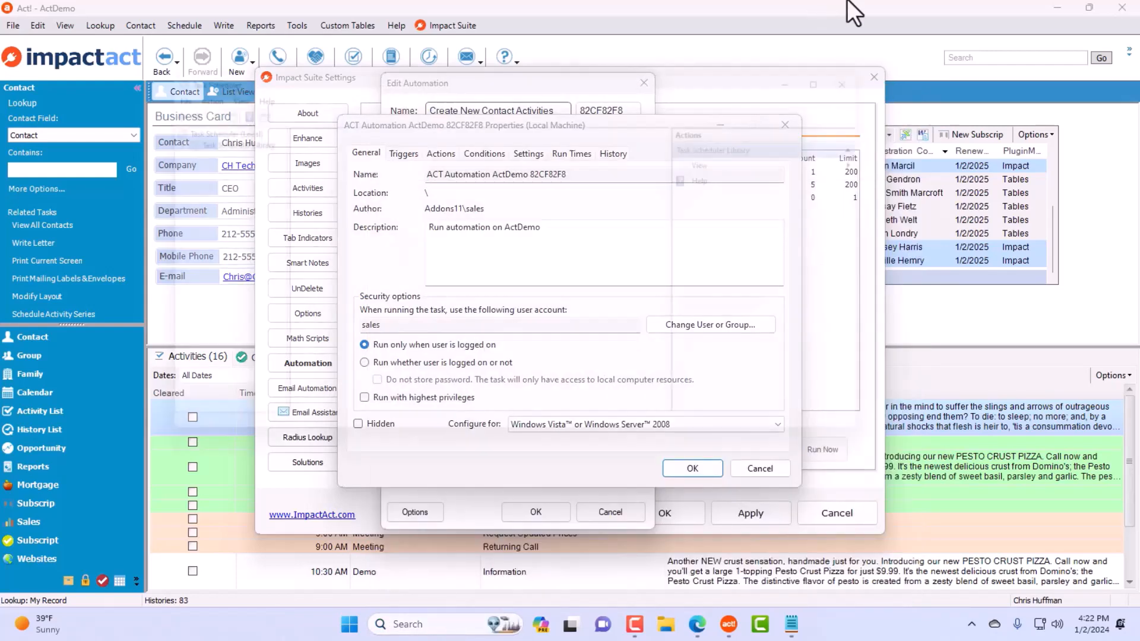
left_click(729, 308)
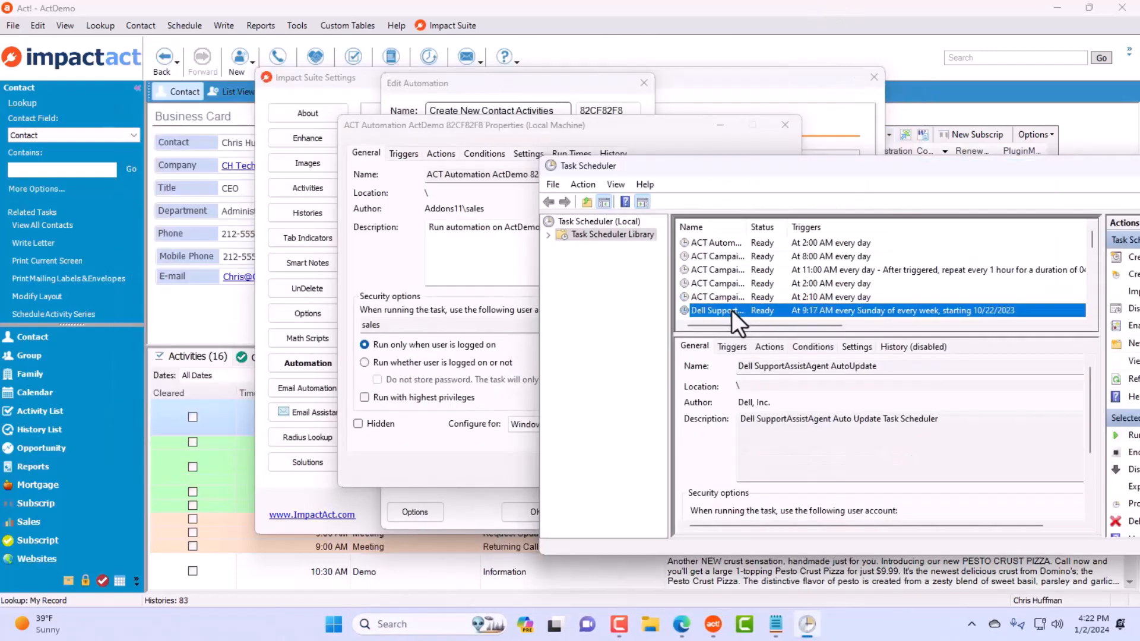
right_click(732, 309)
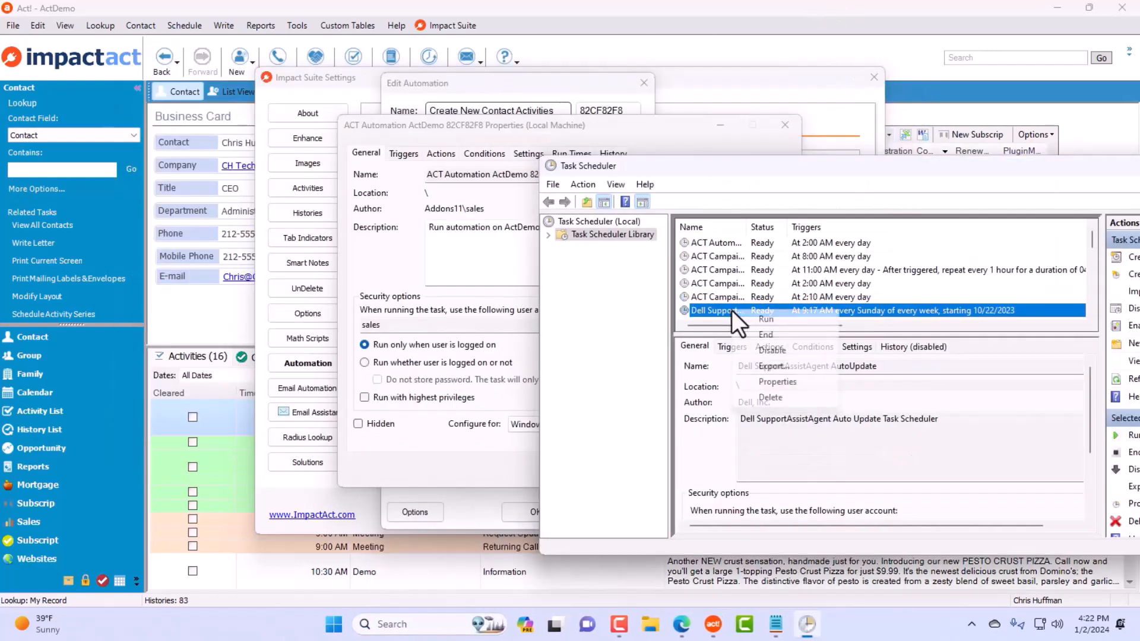
left_click(774, 380)
left_click_drag(444, 108, 753, 216)
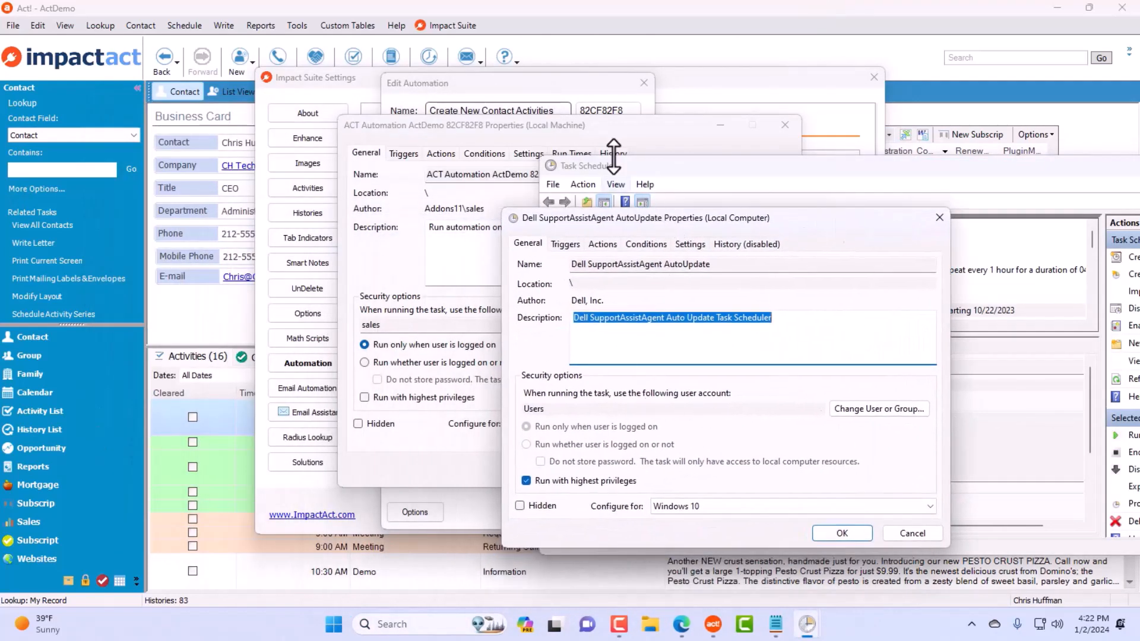
left_click_drag(639, 165, 1024, 224)
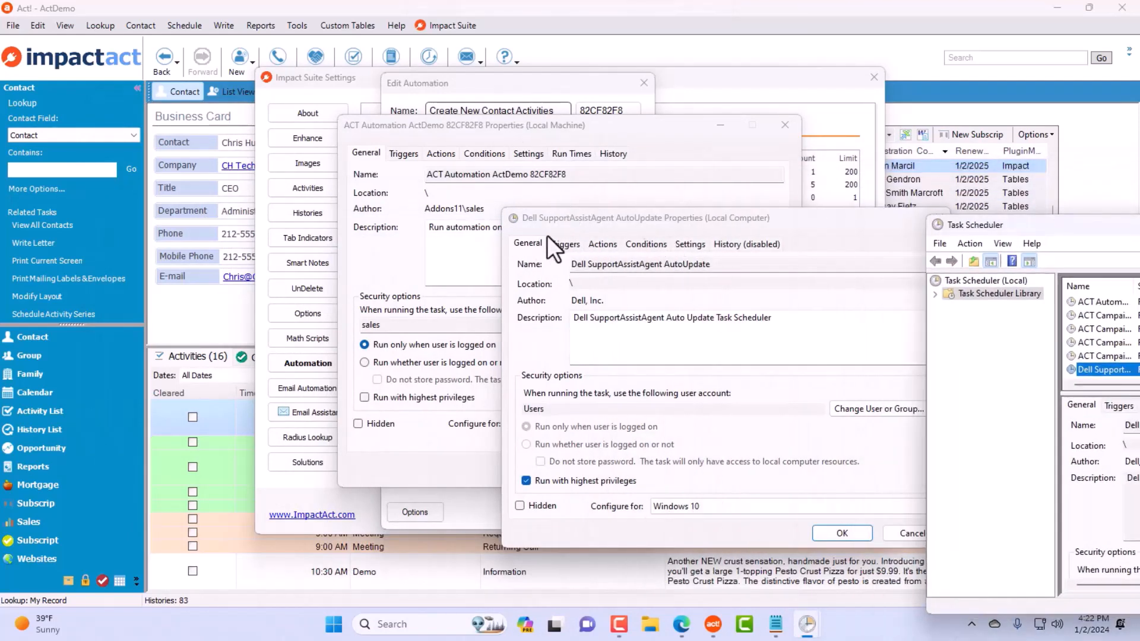
- Examine the triggers of the Dell SupportAssistAgent AutoUpdate task and close Task Scheduler without changing anything
left_click(564, 244)
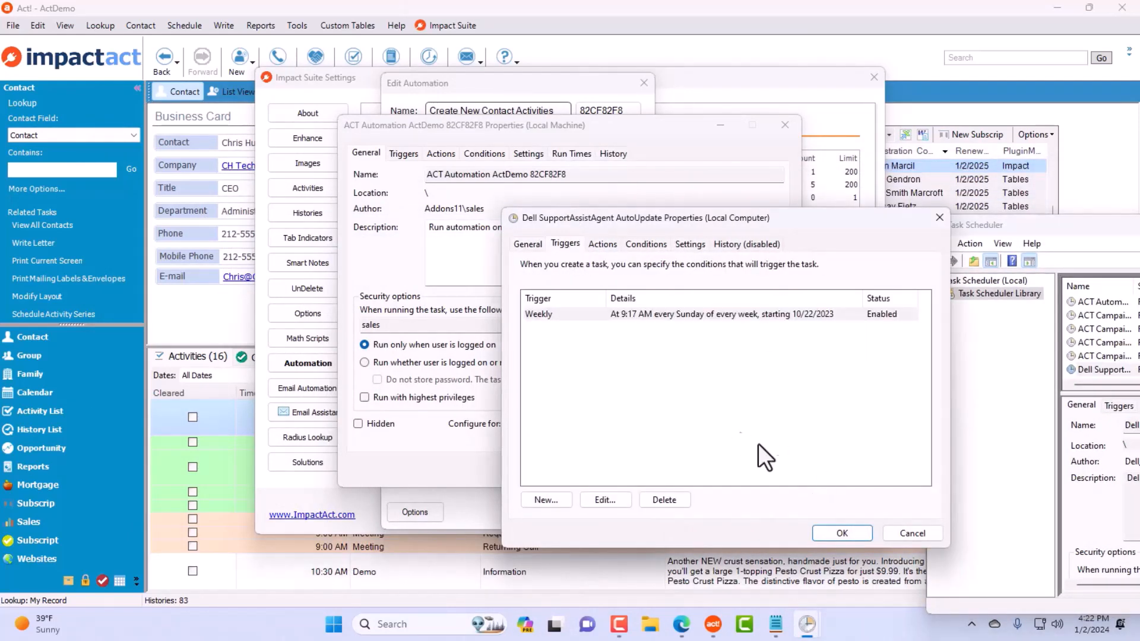
left_click(913, 533)
left_click_drag(575, 124, 591, 164)
left_click_drag(1060, 224, 523, 199)
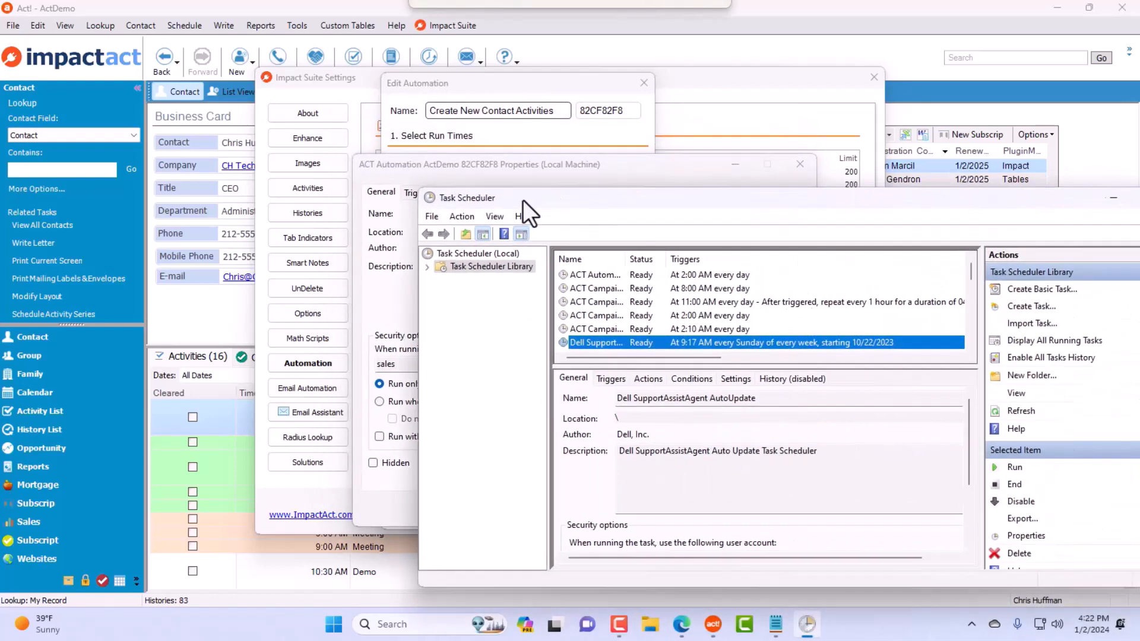
left_click_drag(949, 201, 714, 210)
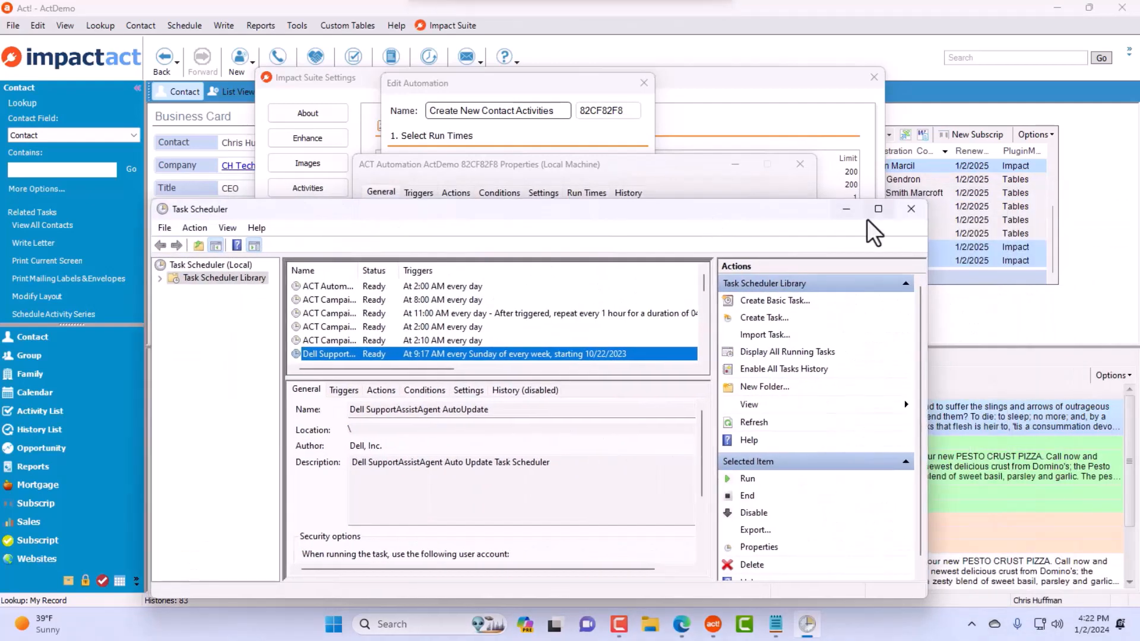
left_click(914, 213)
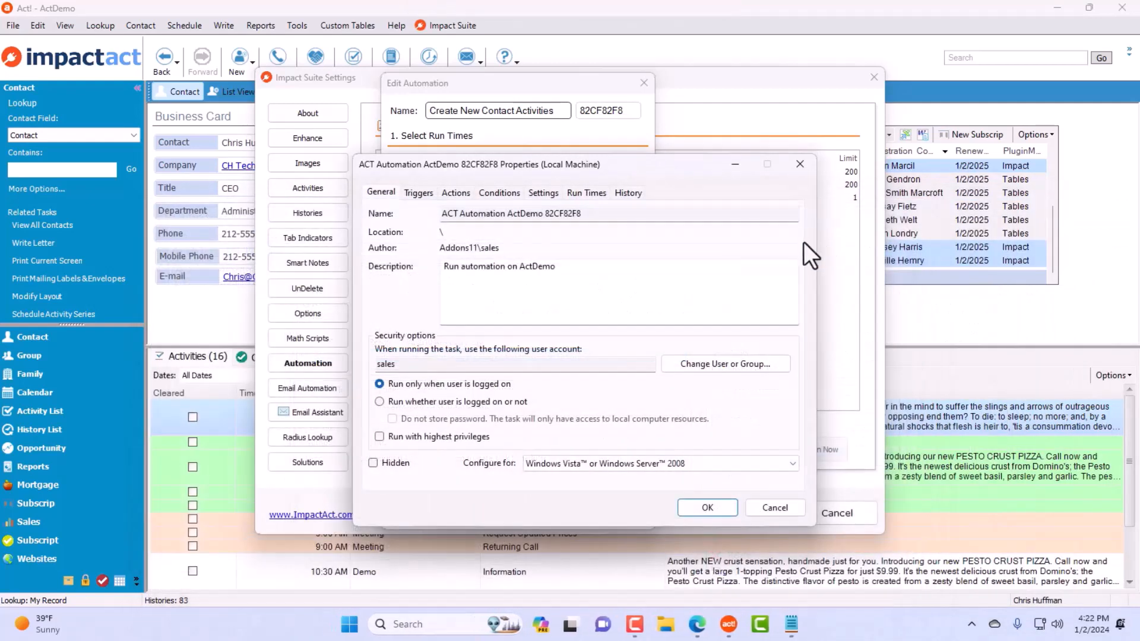
- Edit the automation's daily trigger and set its start time to 6:00:00 AM
left_click(418, 193)
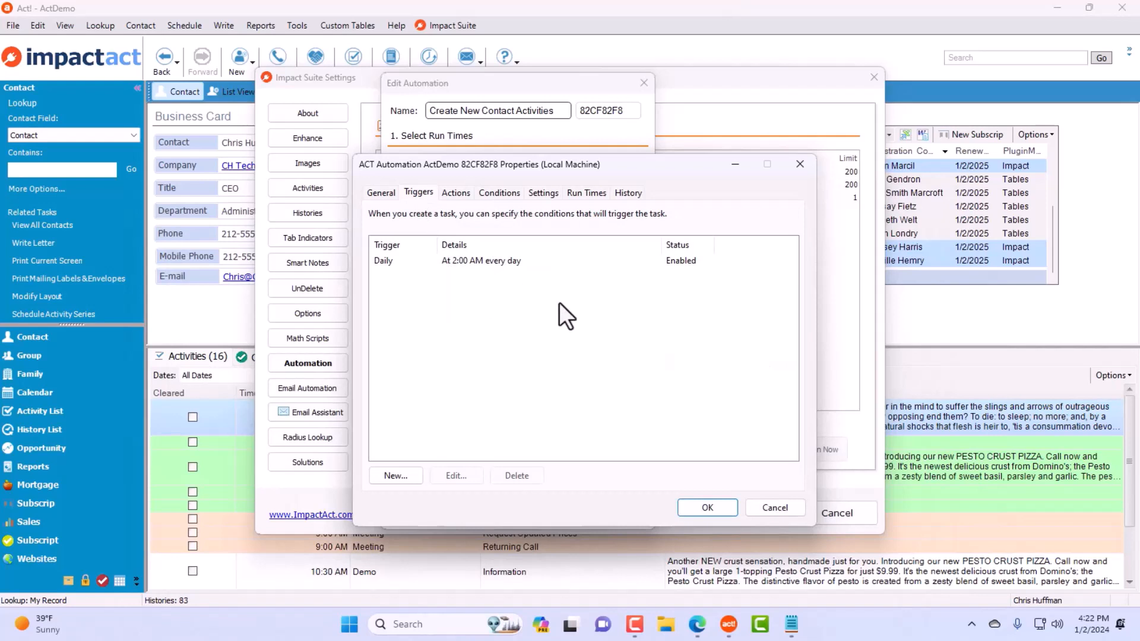
left_click(406, 263)
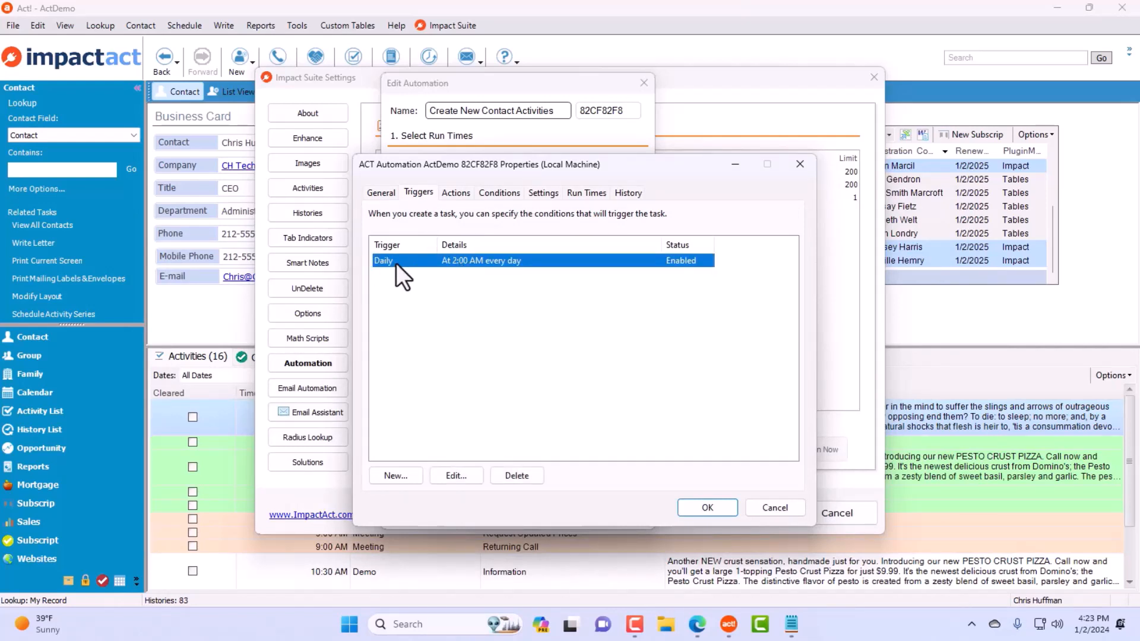
double_click(477, 262)
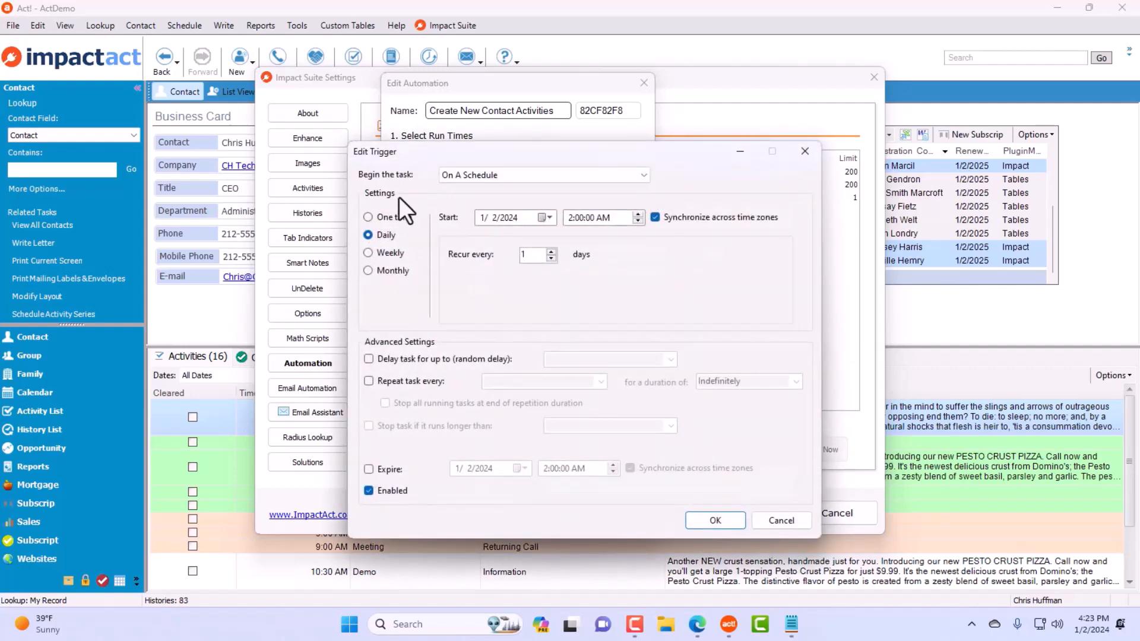
left_click(571, 217)
- Review the Weekly and Monthly recurrence options and save the automation's schedule as Daily
left_click(390, 255)
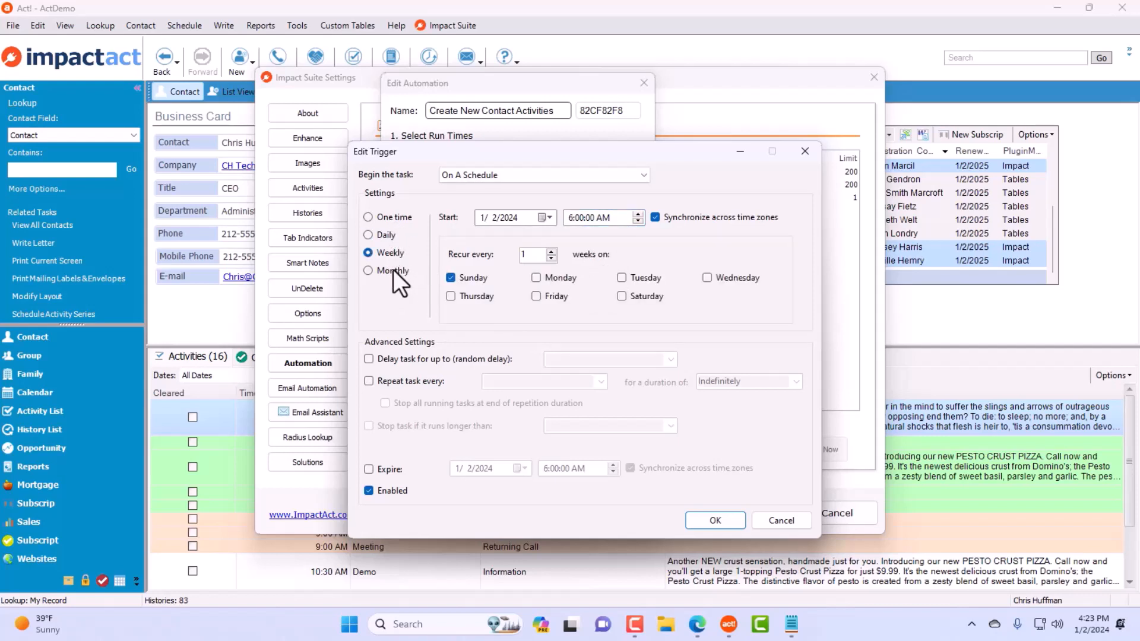
left_click(393, 270)
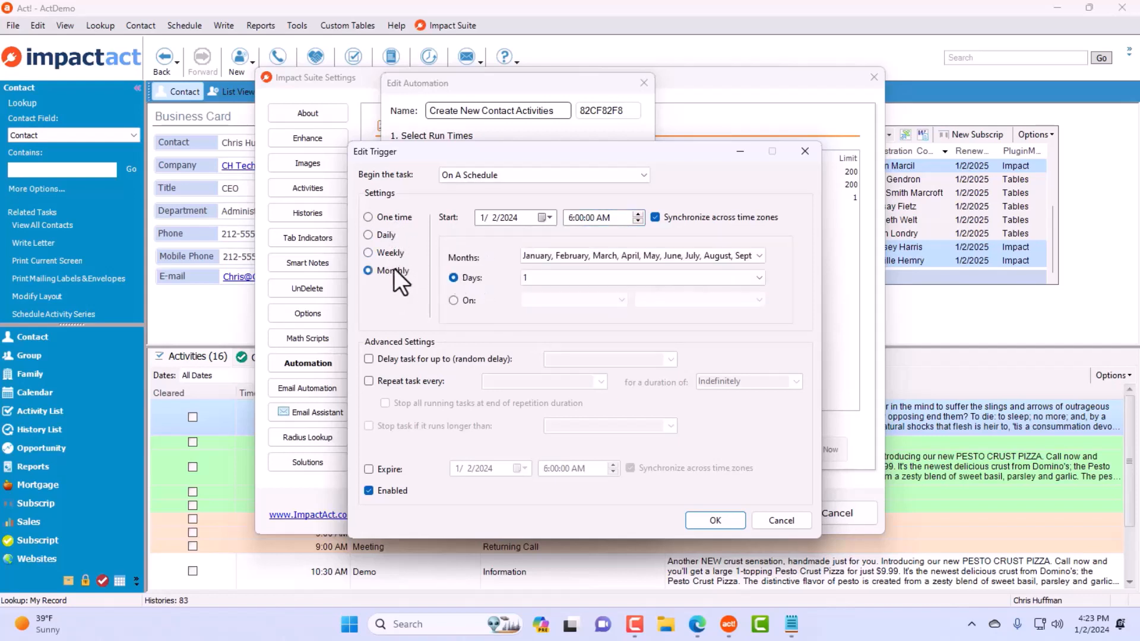
left_click(383, 235)
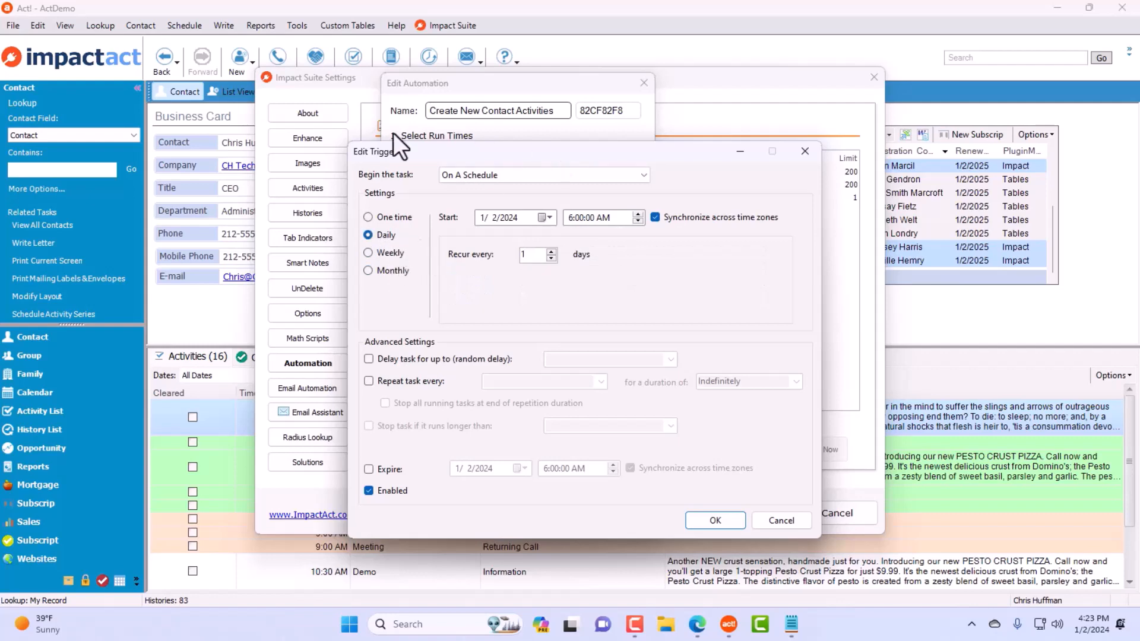
left_click(716, 520)
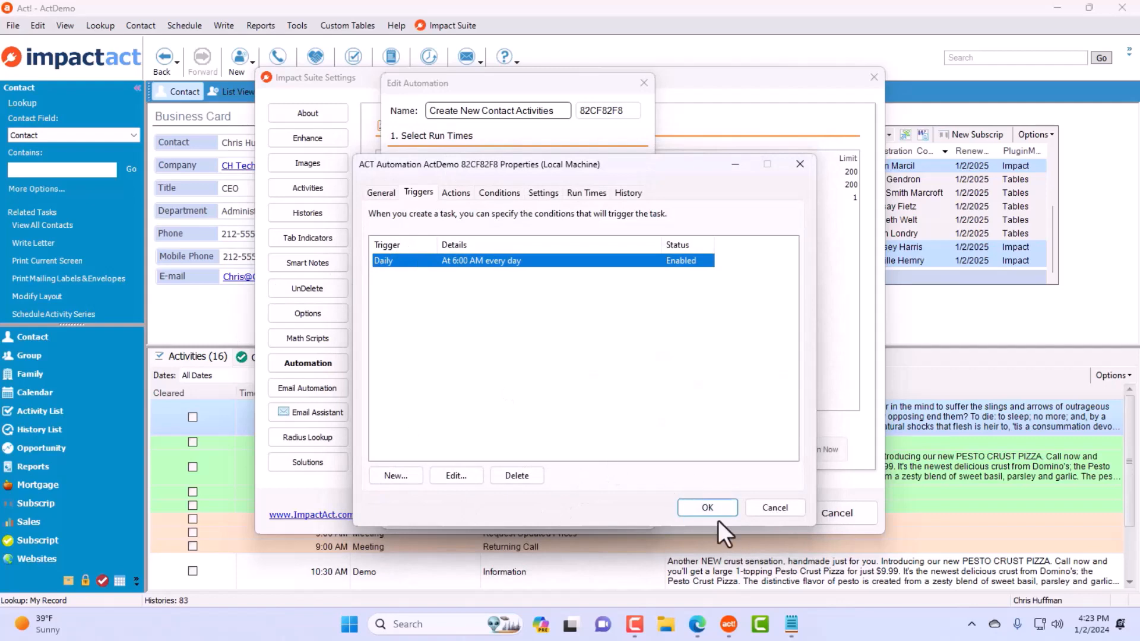
left_click(698, 506)
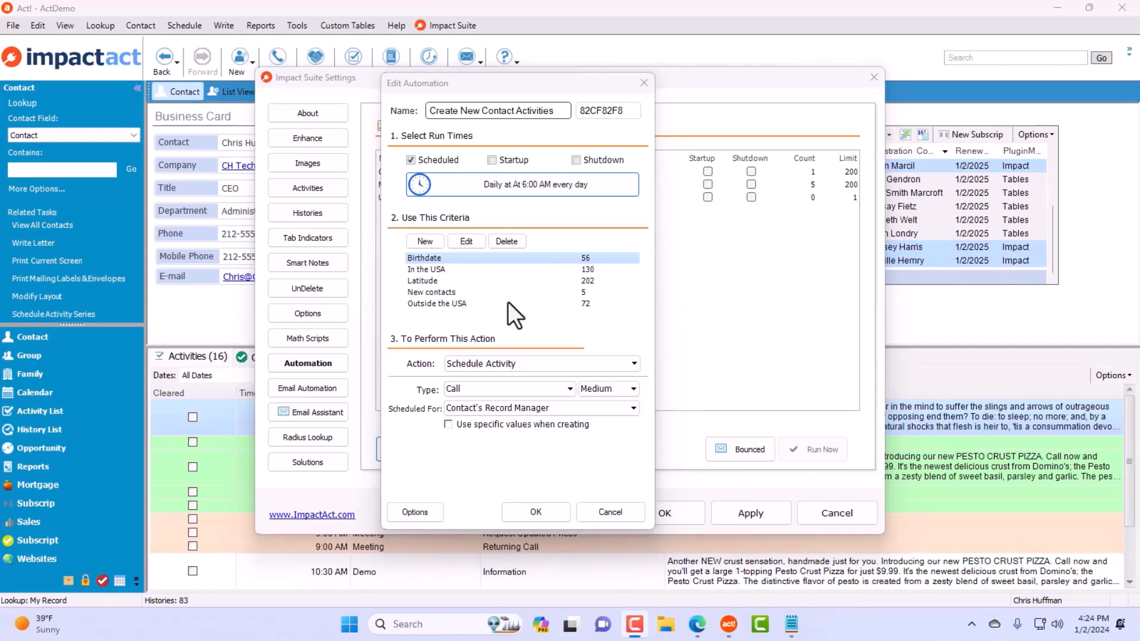
- Select the New contacts query as the automation's criteria
left_click(511, 293)
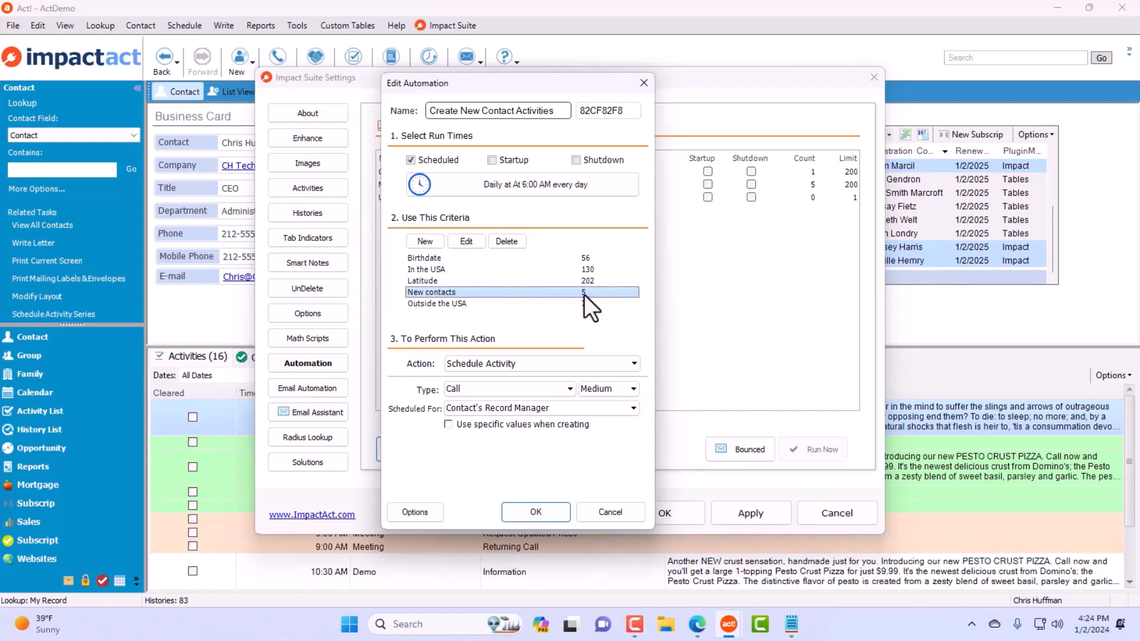
left_click(530, 259)
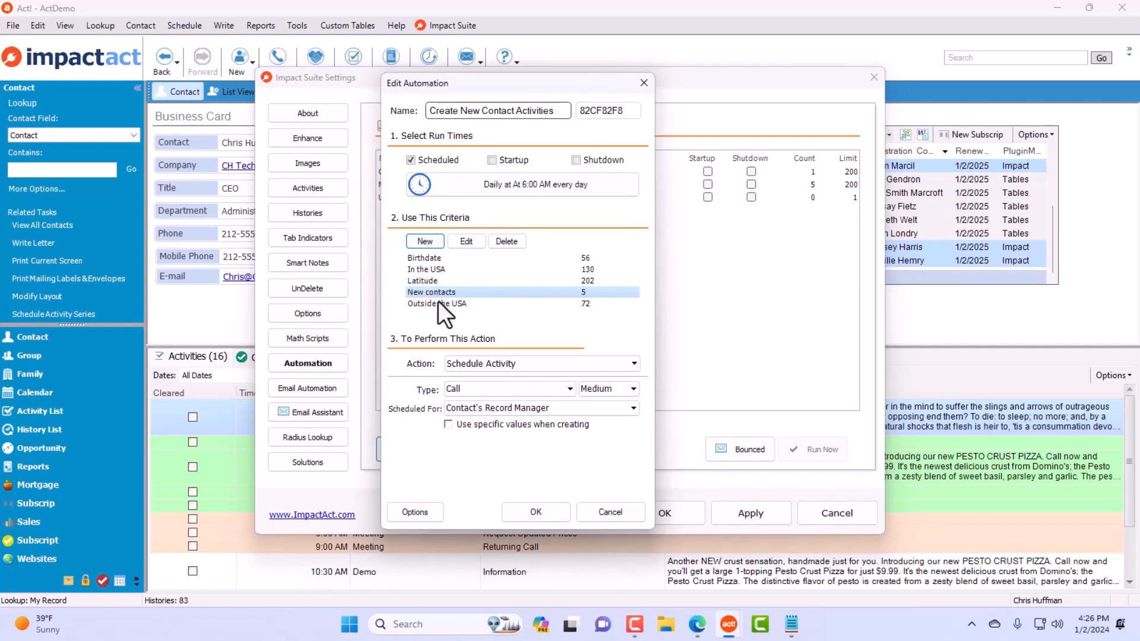
- Build a new contact criteria for Opportunity records with Estimated Close Date Within Last [days] 7 and add it to the list
left_click(425, 240)
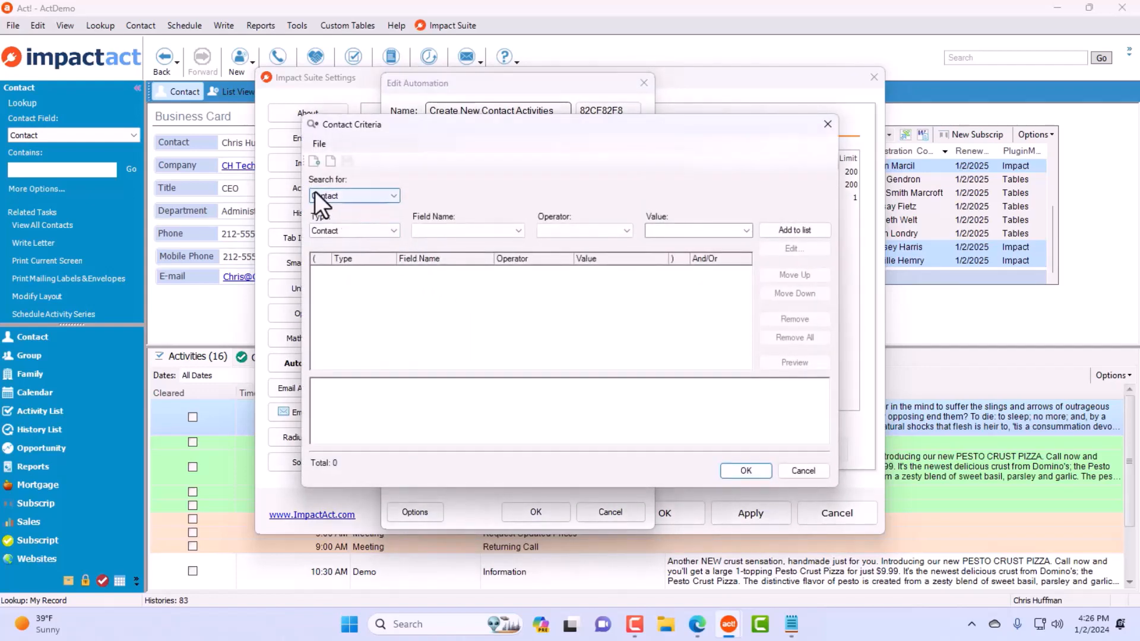
left_click(370, 235)
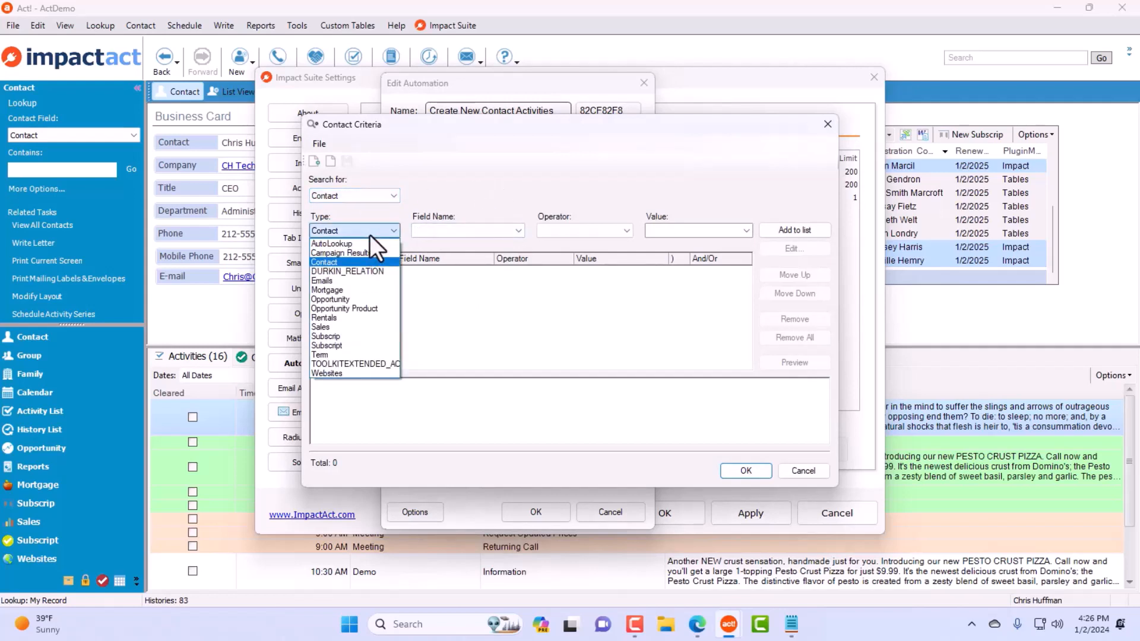
left_click(359, 300)
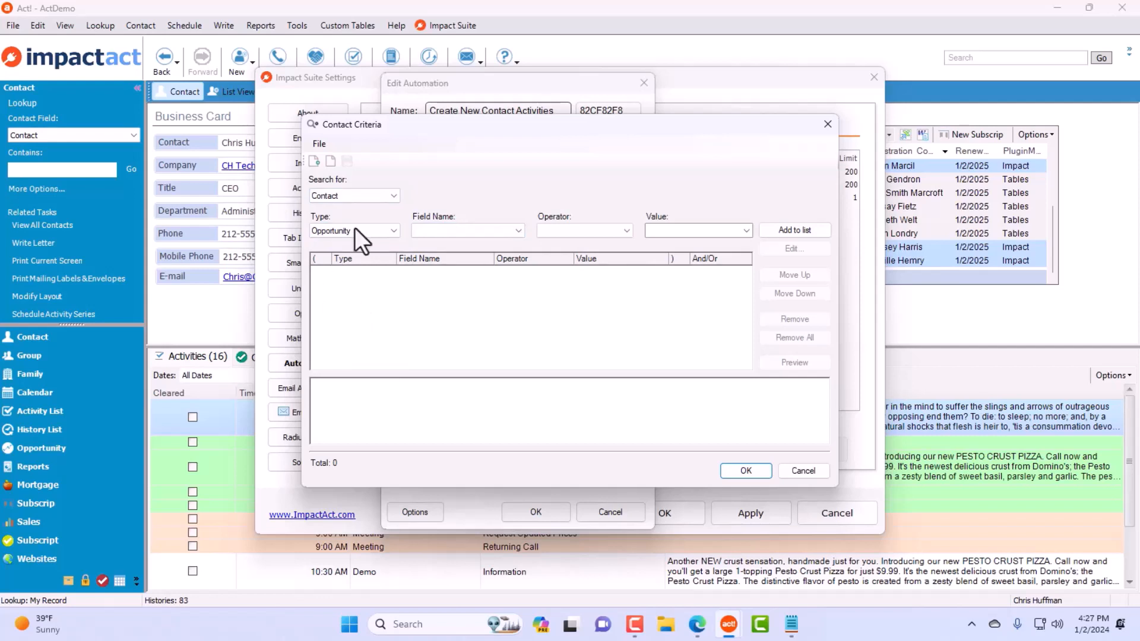
left_click(439, 229)
left_click(433, 483)
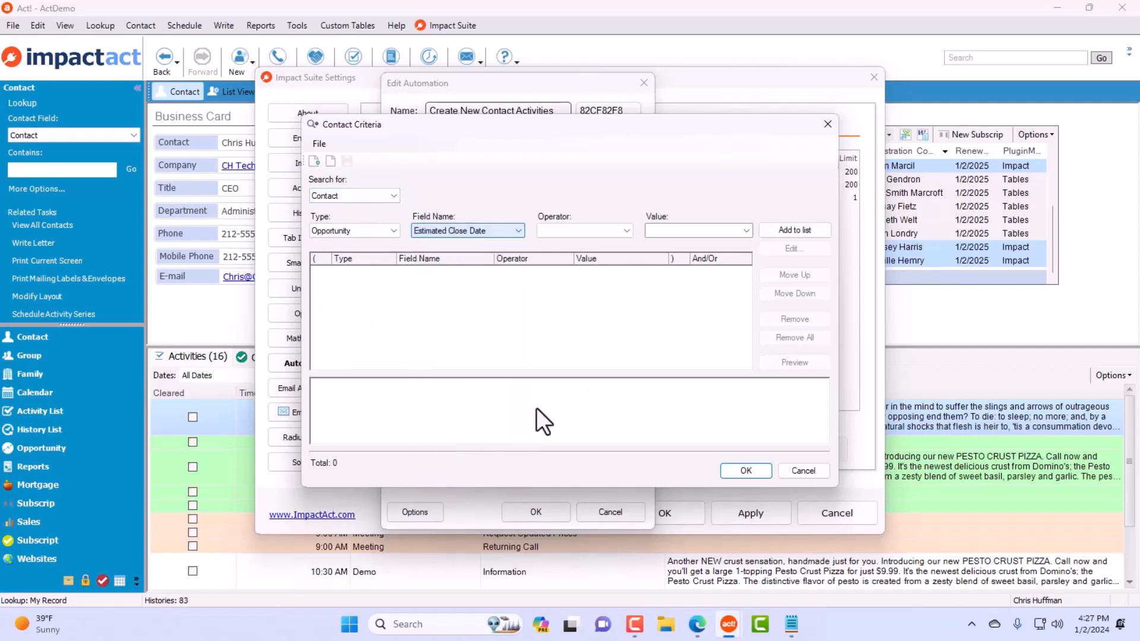
left_click(613, 230)
left_click(604, 337)
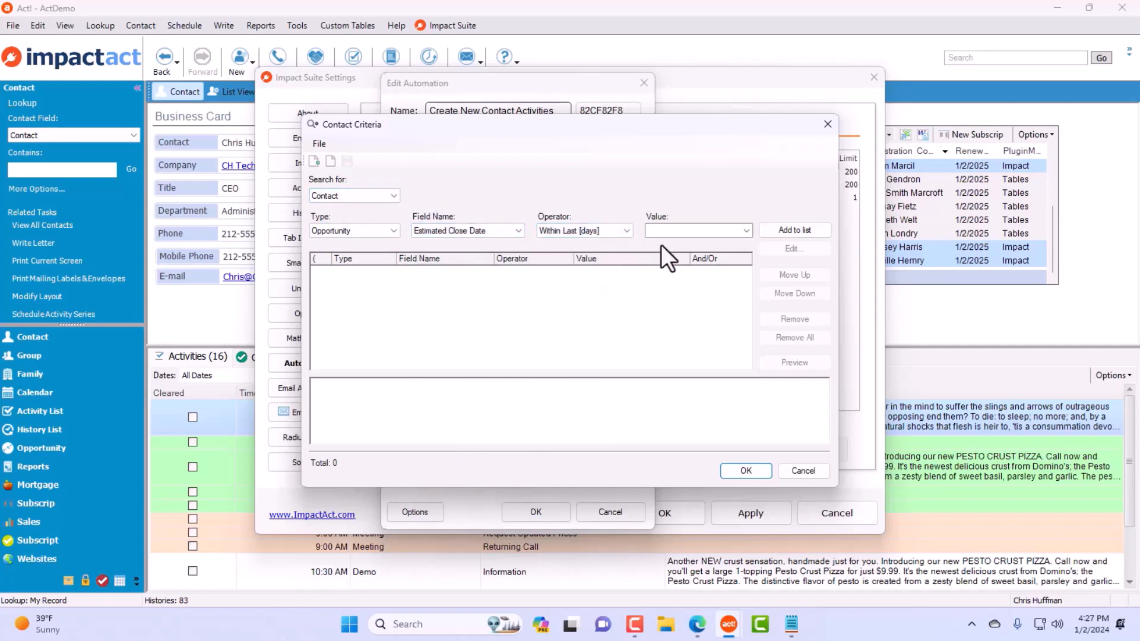
left_click(668, 231)
type("7")
left_click(794, 230)
- Preview the contacts that match the new criteria and look through the whole result list
left_click(794, 362)
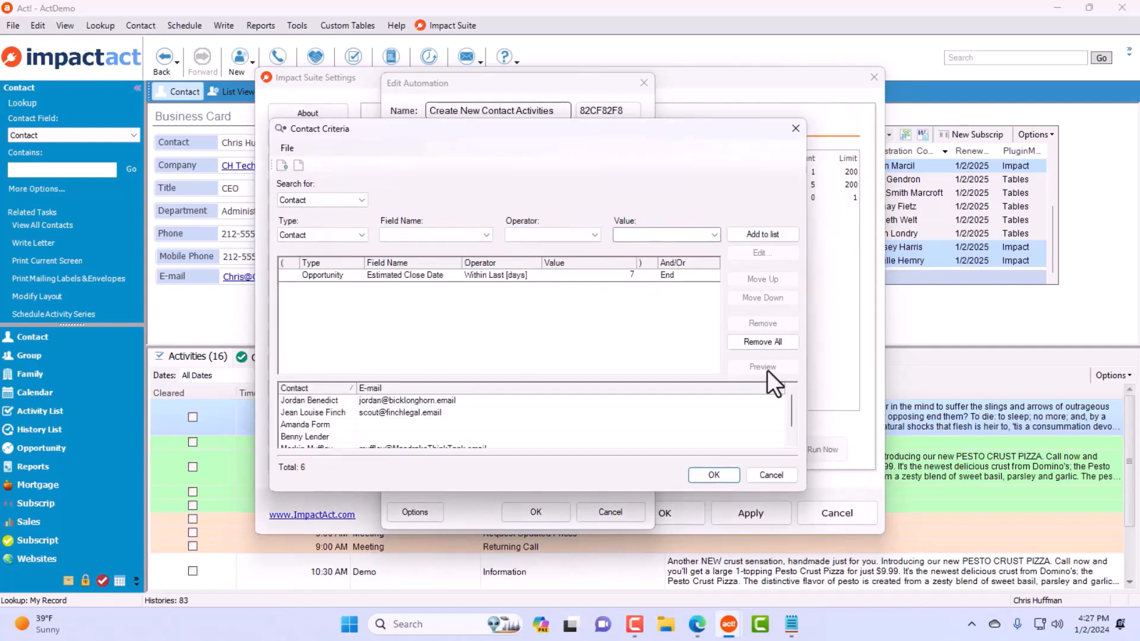
scroll(451, 415, "down", 1)
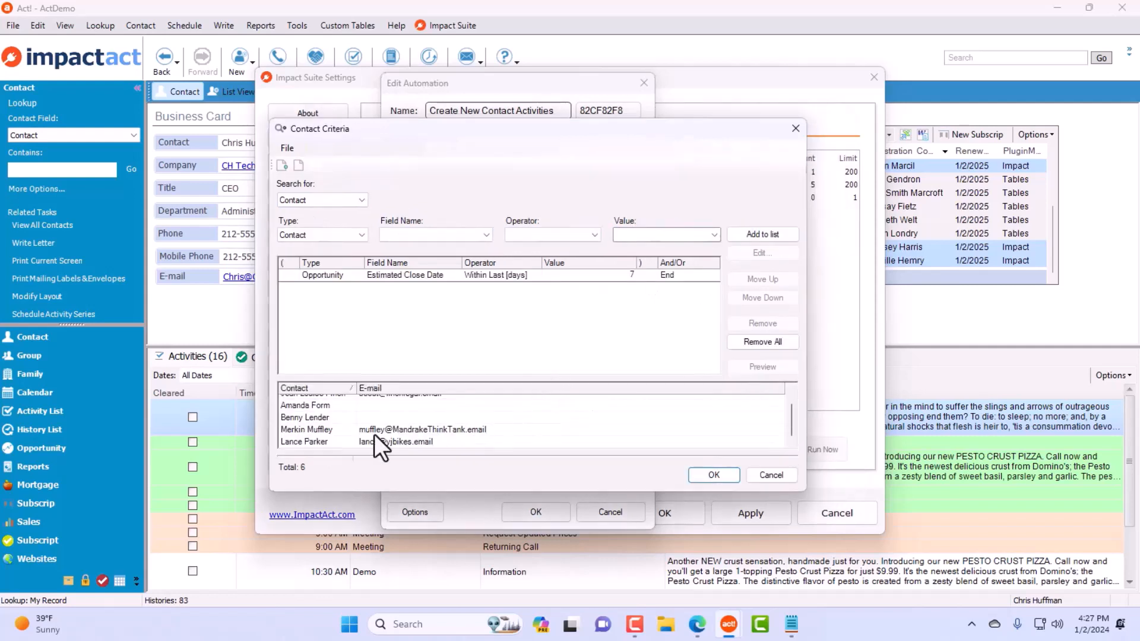
scroll(338, 439, "up", 1)
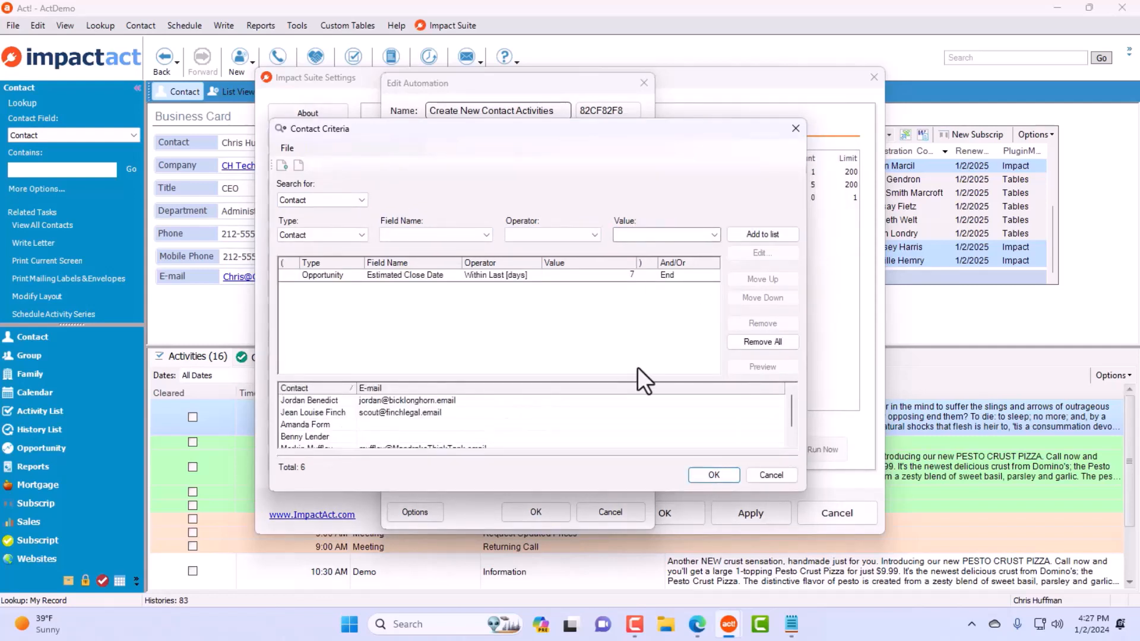
- Save the new contact criteria as the query Old Close Data, then leave the criteria window without running the lookup
left_click(713, 477)
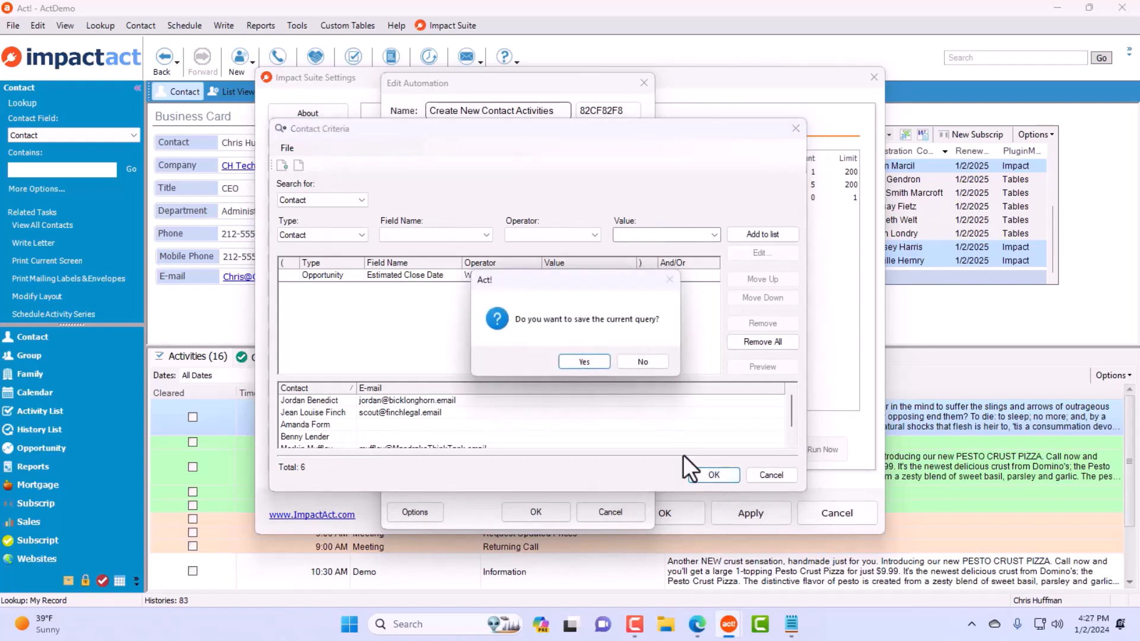
left_click(584, 361)
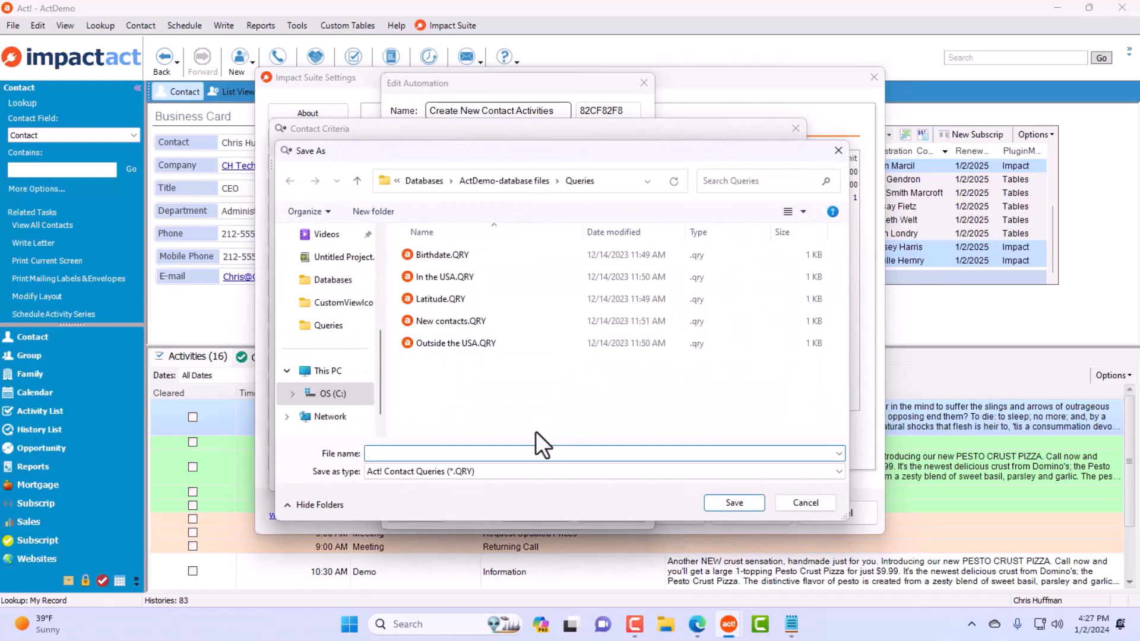
type("O")
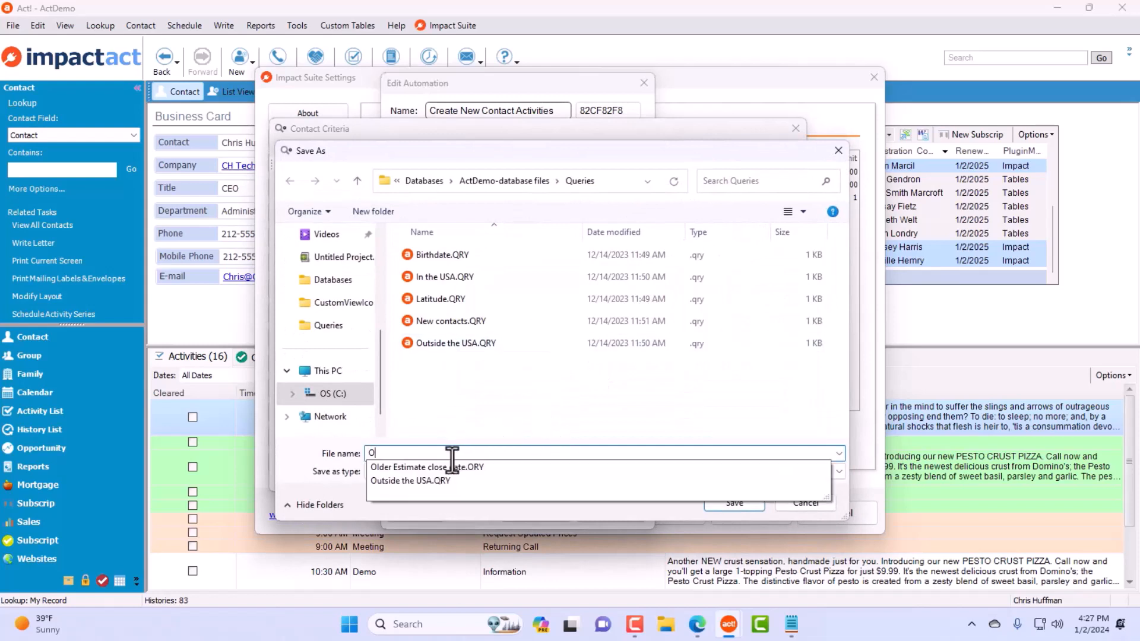
type("ld Close Data")
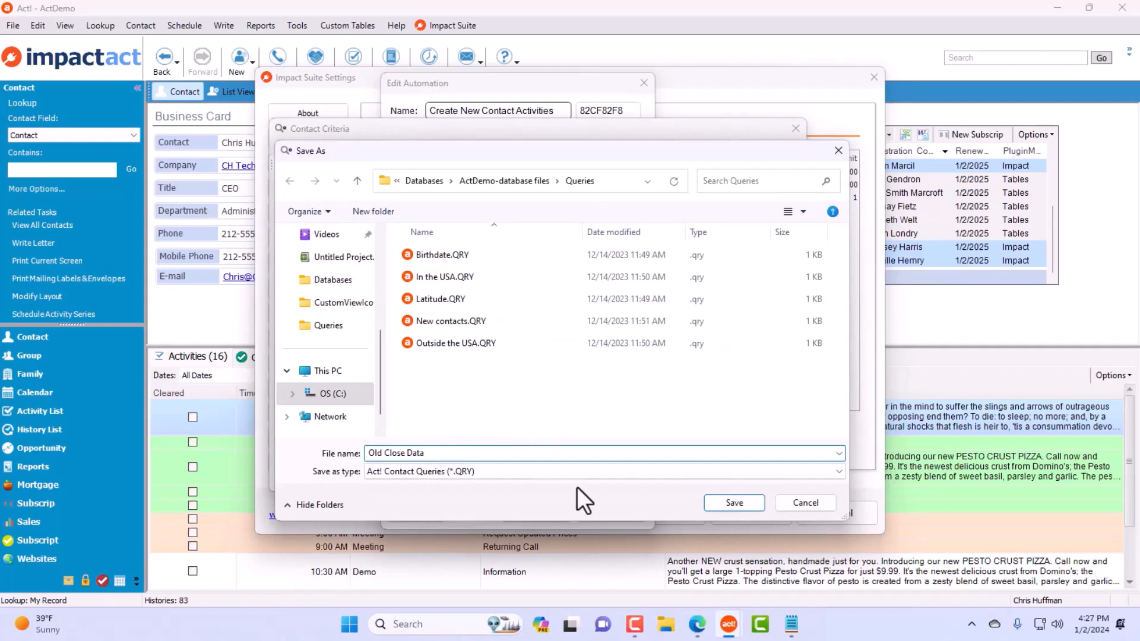
left_click(734, 503)
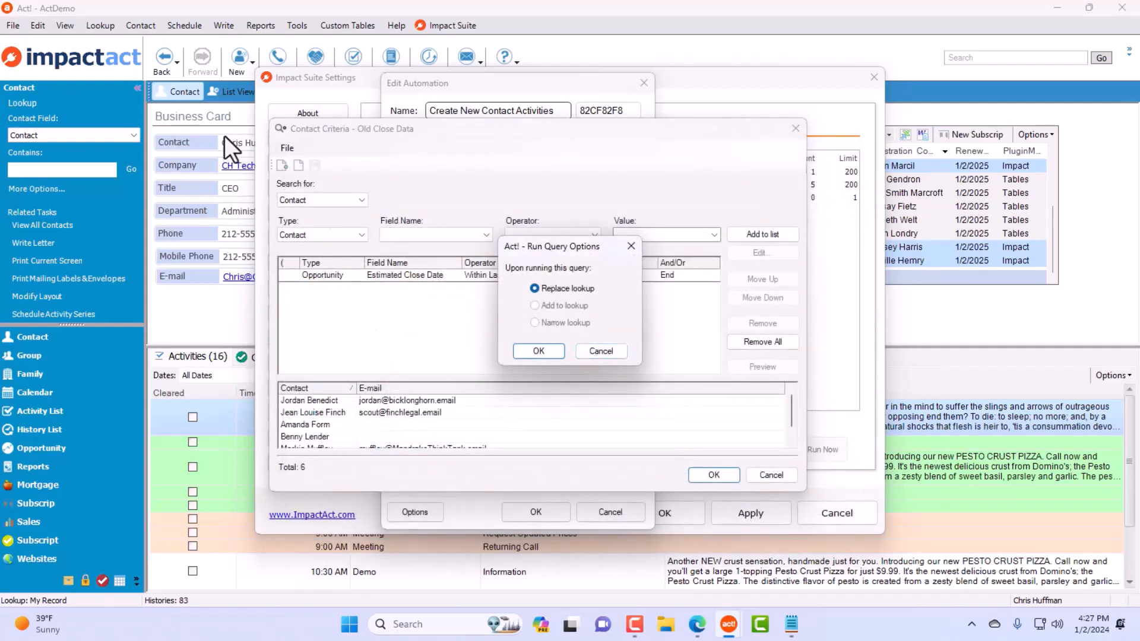
left_click(614, 355)
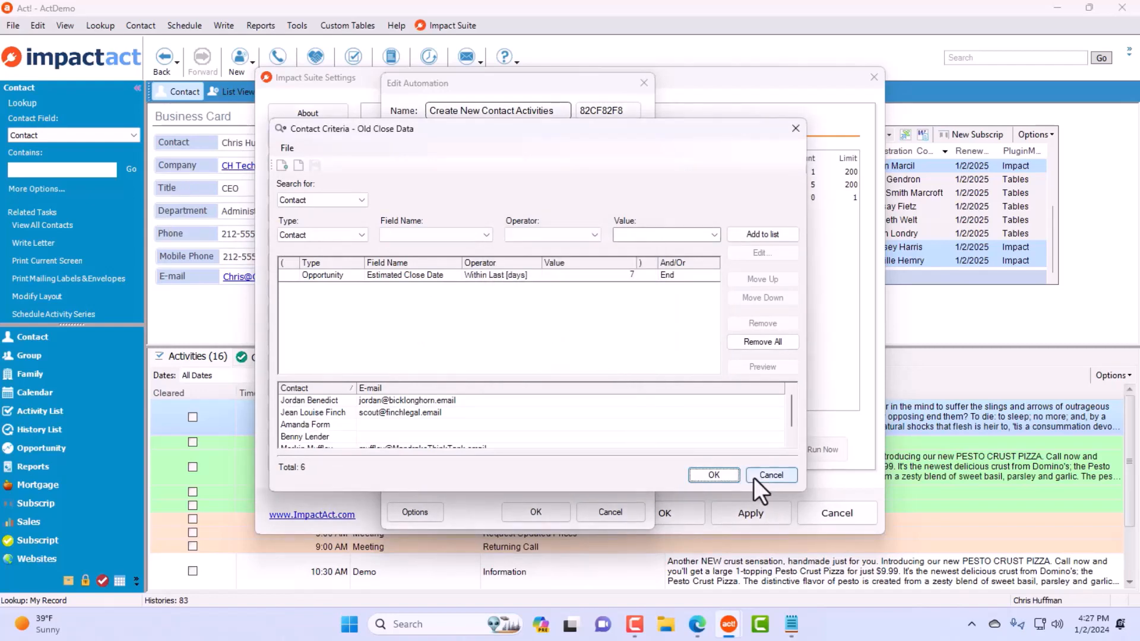
left_click(769, 475)
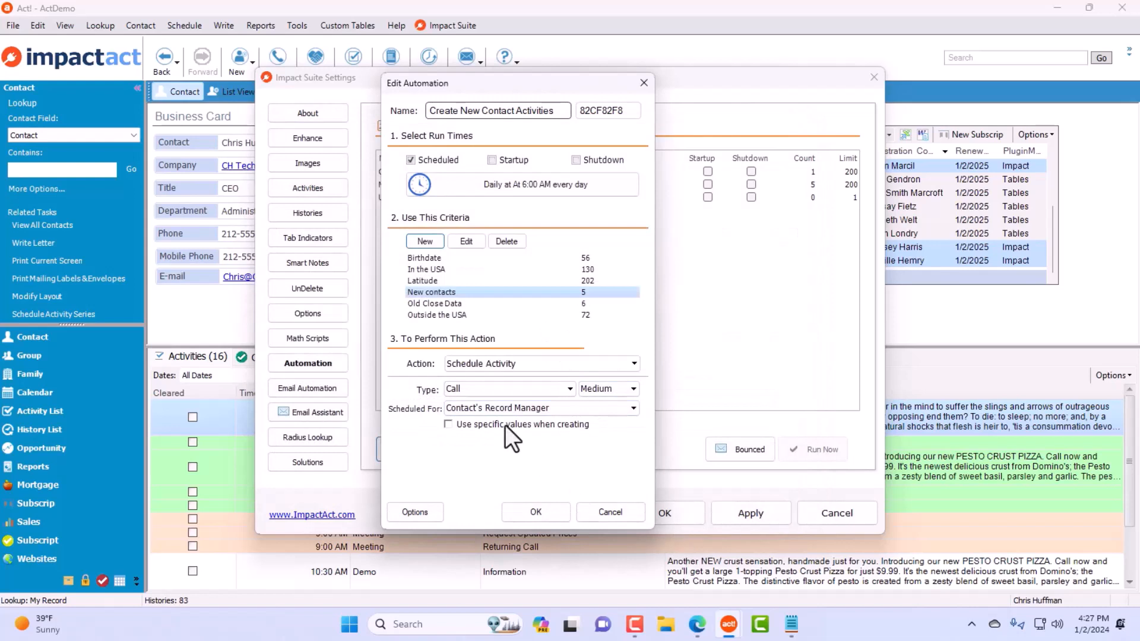
- Select the Old Close Data query as the automation's criteria and check its definition
left_click(479, 304)
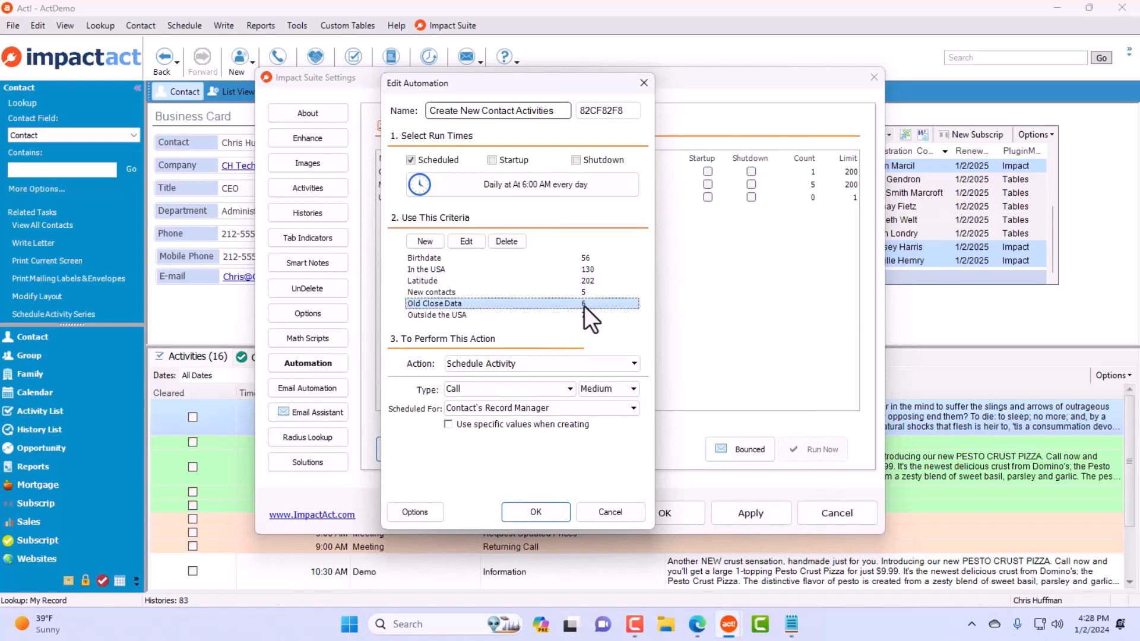
left_click(467, 241)
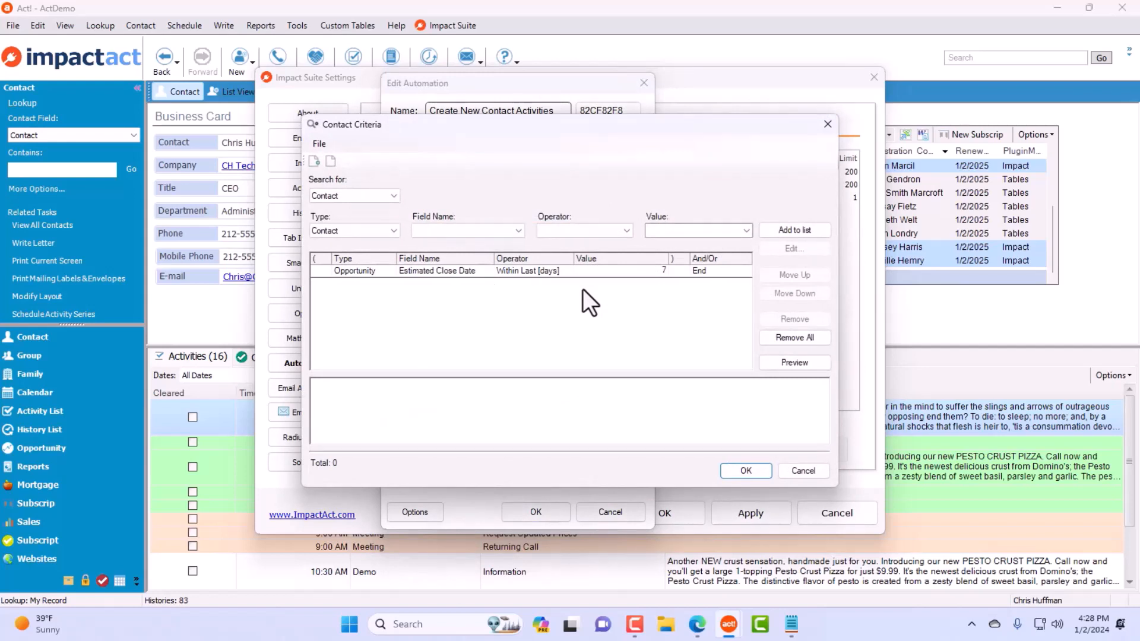
left_click(761, 474)
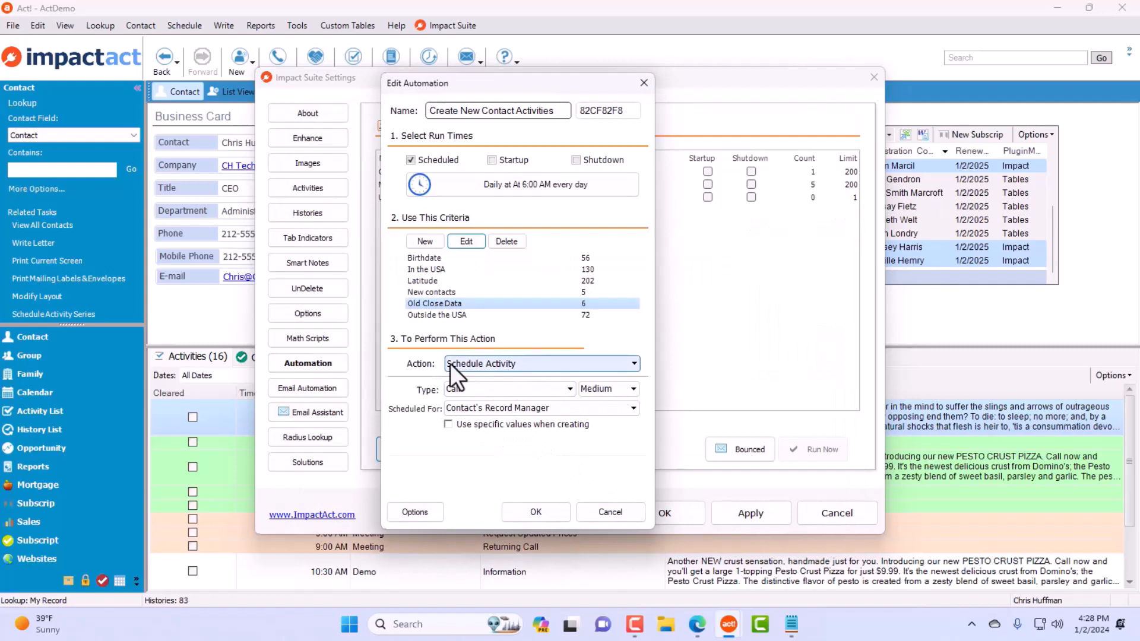
- Set the automation to schedule a Marketing Call activity with High priority for the Contact's Record Manager
left_click(571, 363)
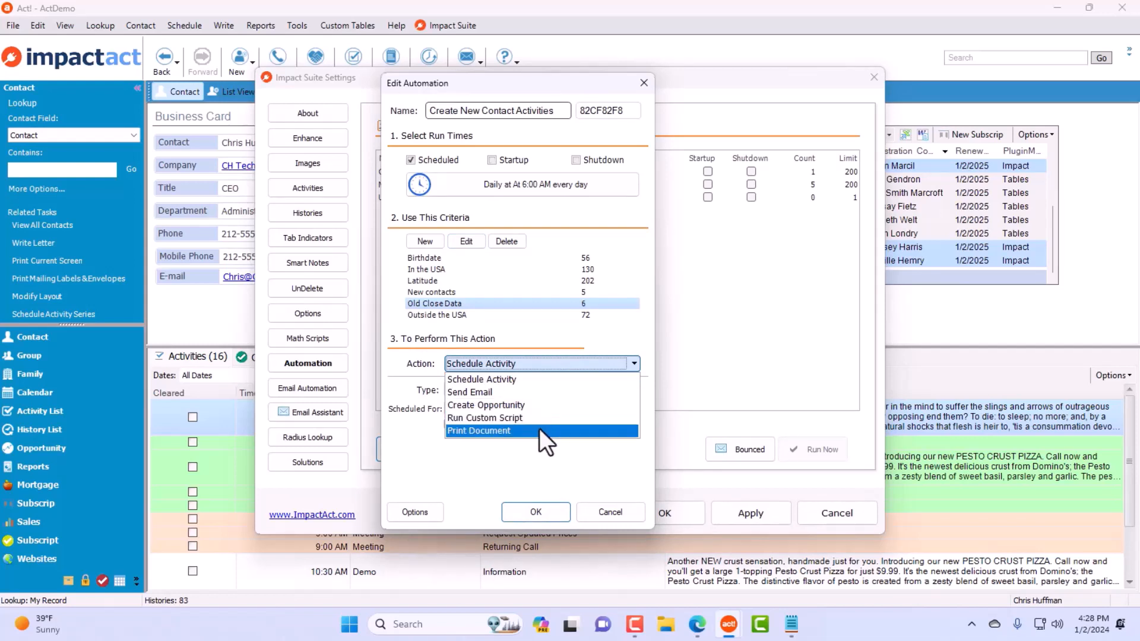
left_click(523, 379)
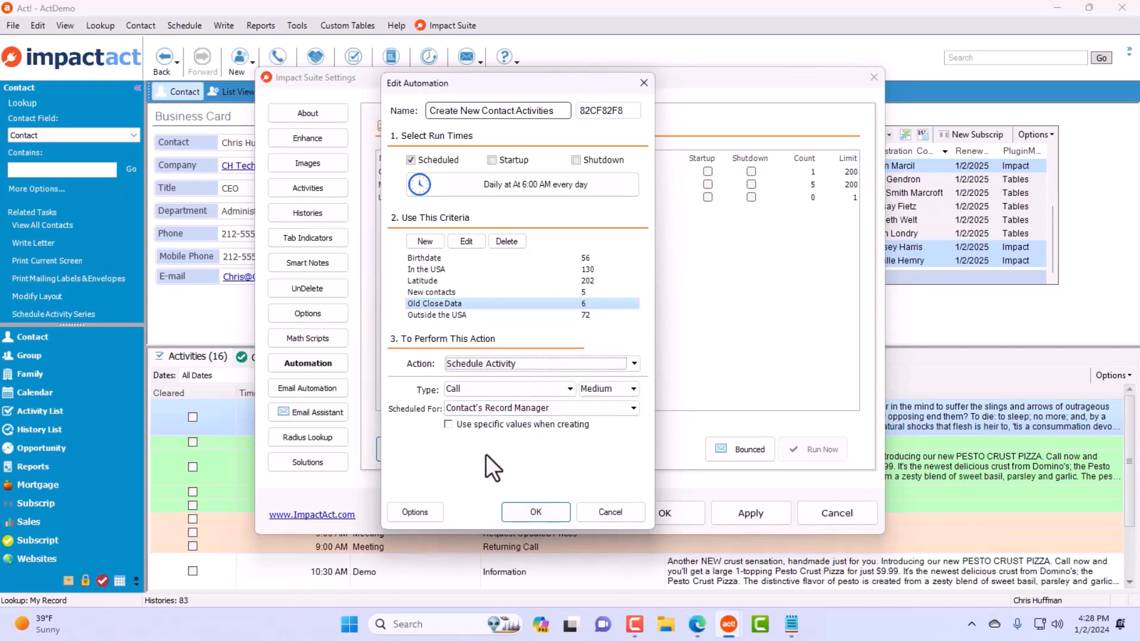
left_click(516, 392)
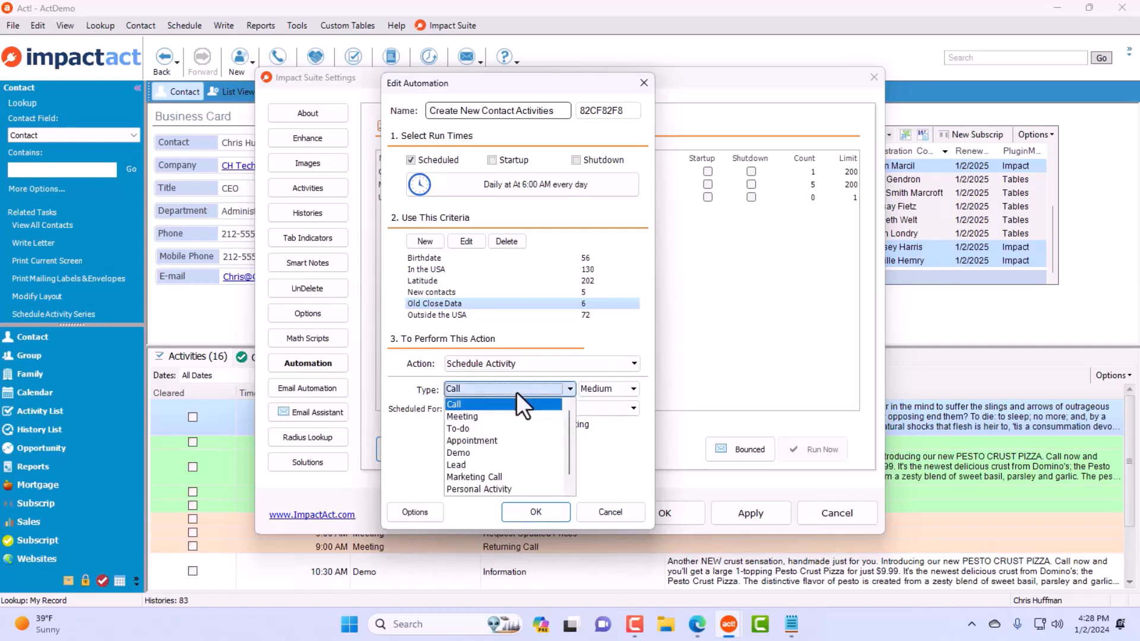
scroll(528, 454, "down", 1)
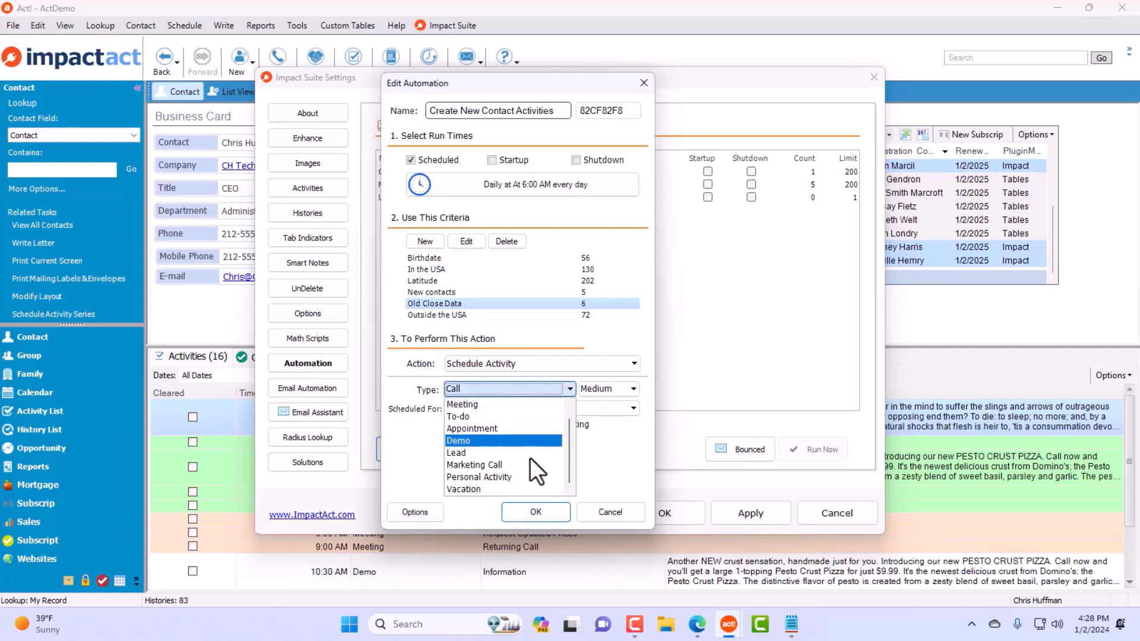
left_click(511, 466)
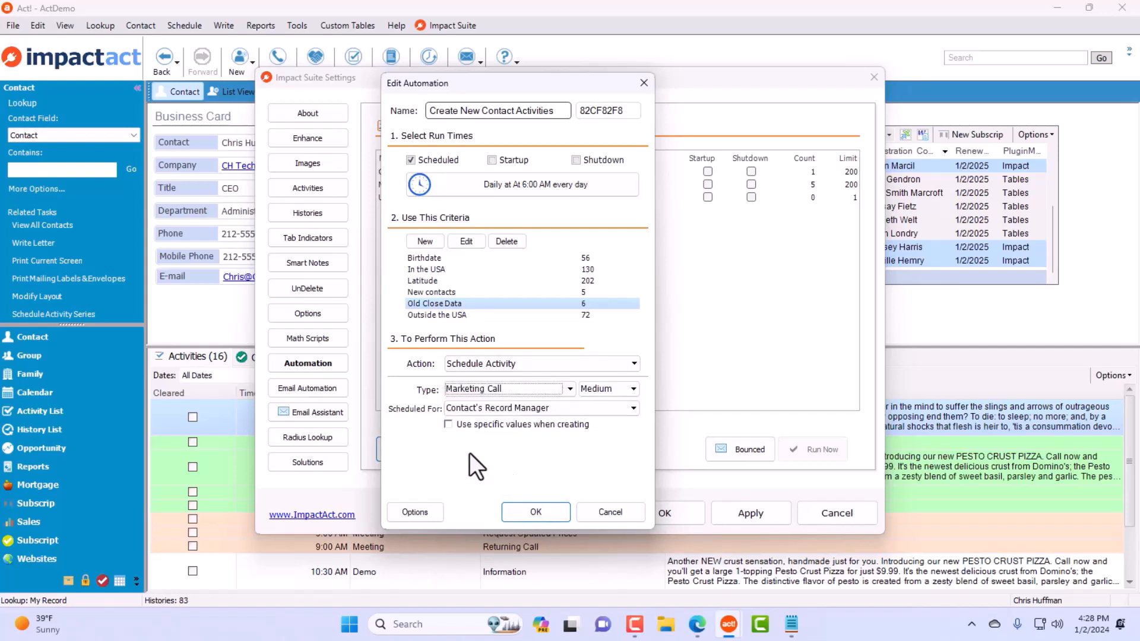
left_click(608, 389)
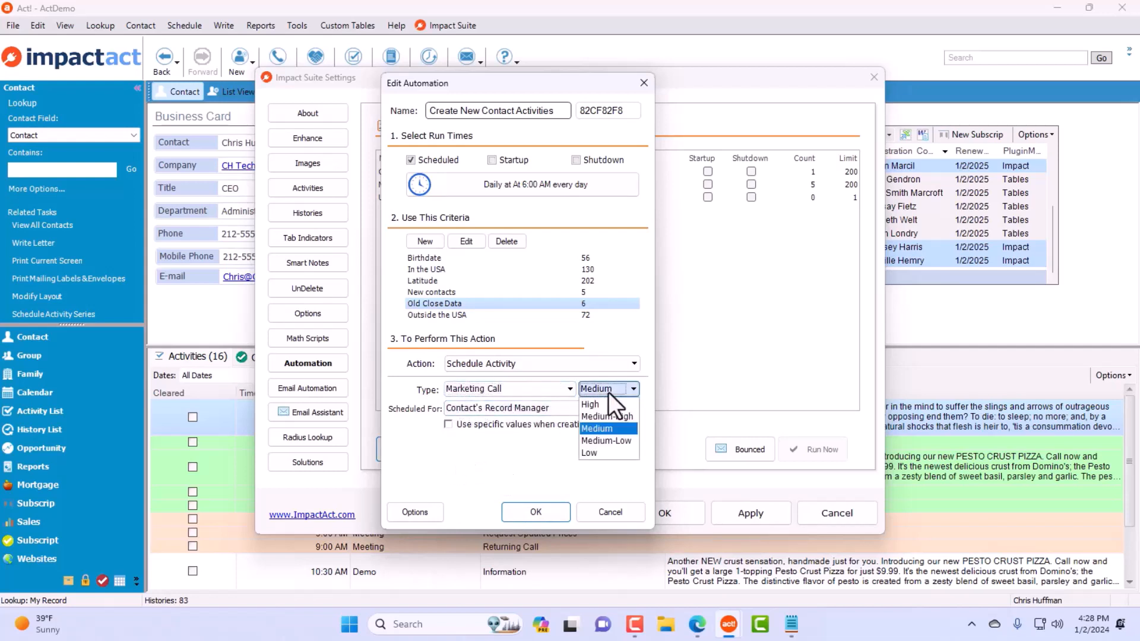
left_click(607, 404)
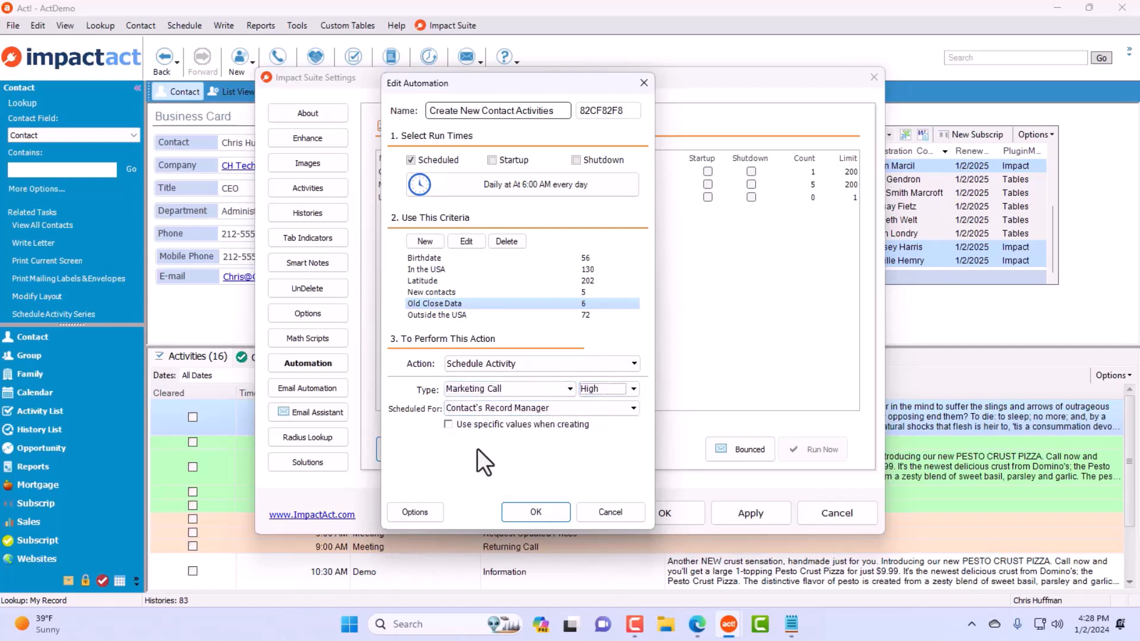
left_click(486, 412)
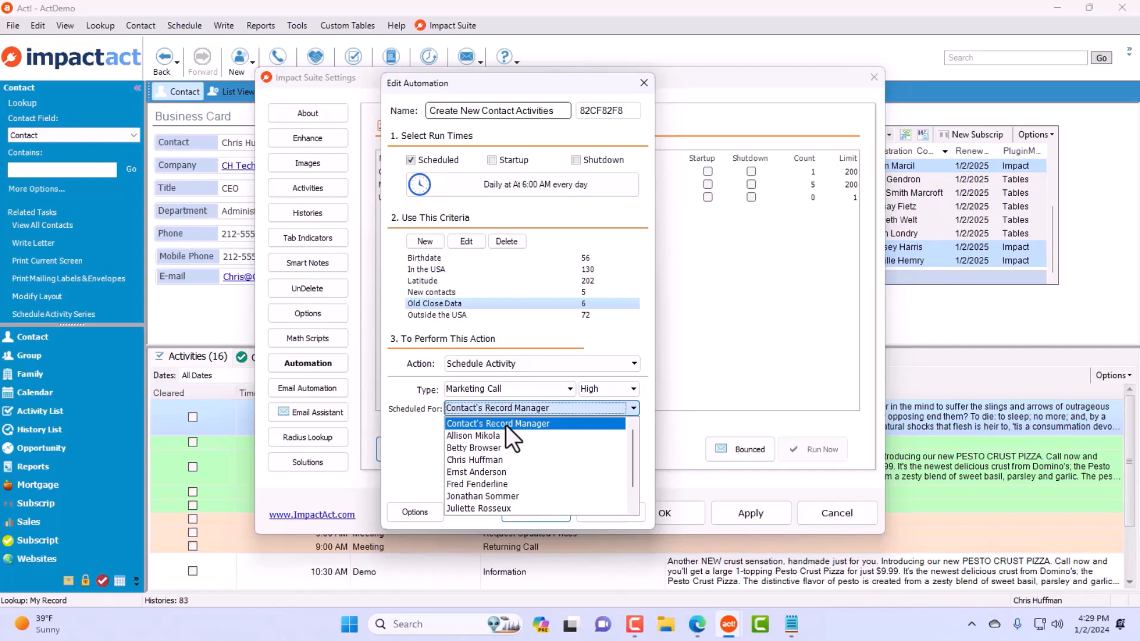
left_click(506, 424)
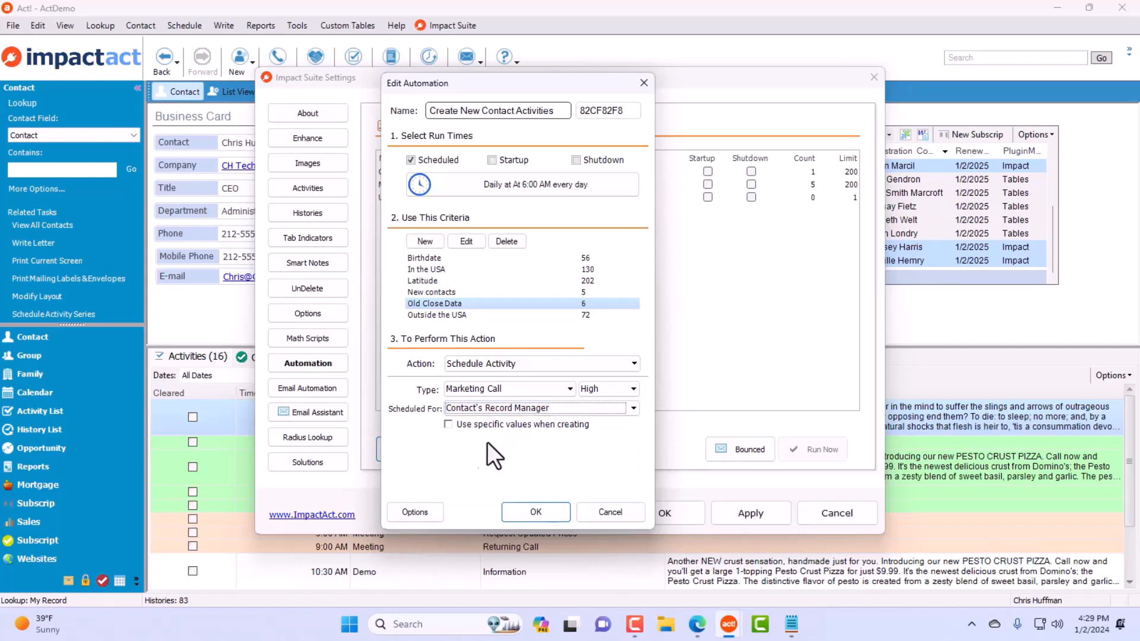
- Enable specific values for the created activity, set the offset to 4, and review the date options, keeping Today as start date
left_click(445, 428)
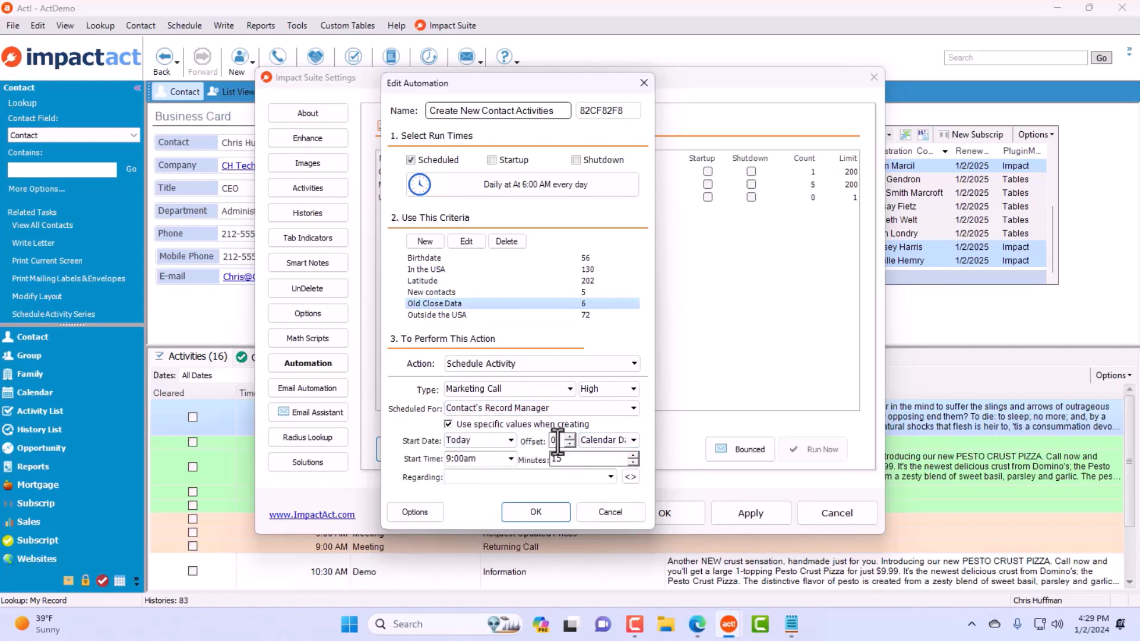
left_click_drag(556, 440, 536, 441)
type("4")
left_click(511, 440)
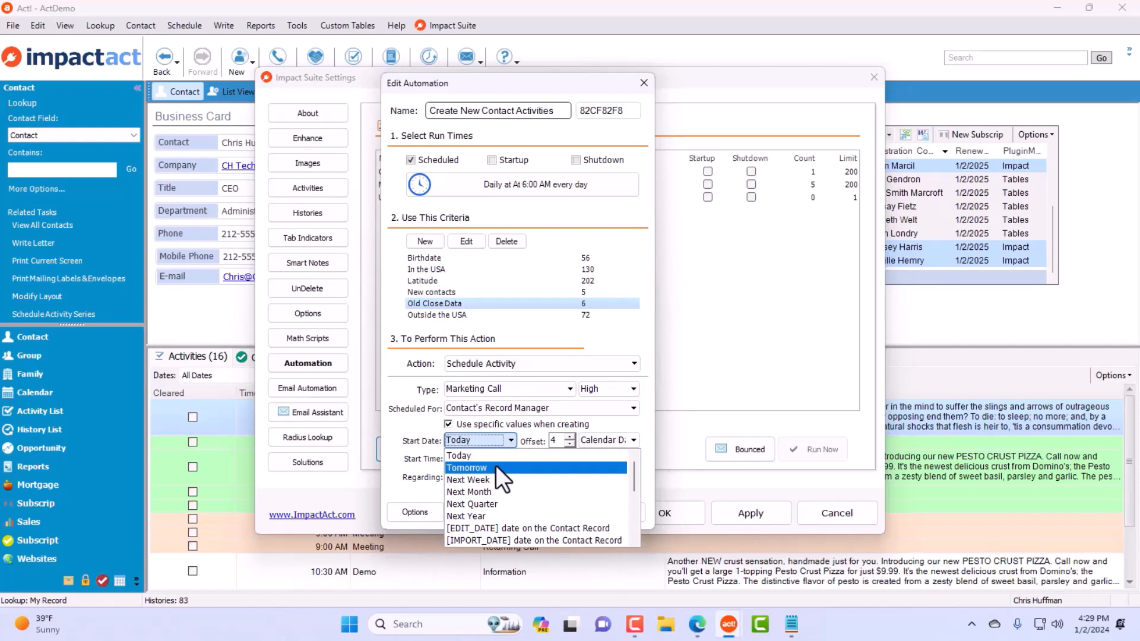
scroll(525, 493, "down", 2)
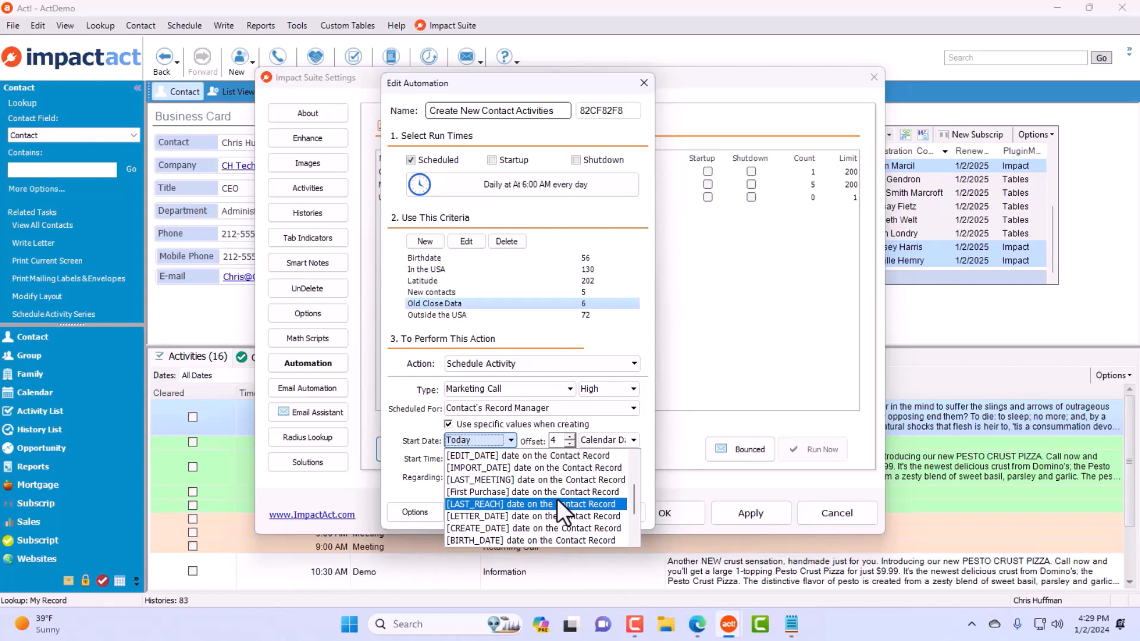
scroll(557, 499, "down", 2)
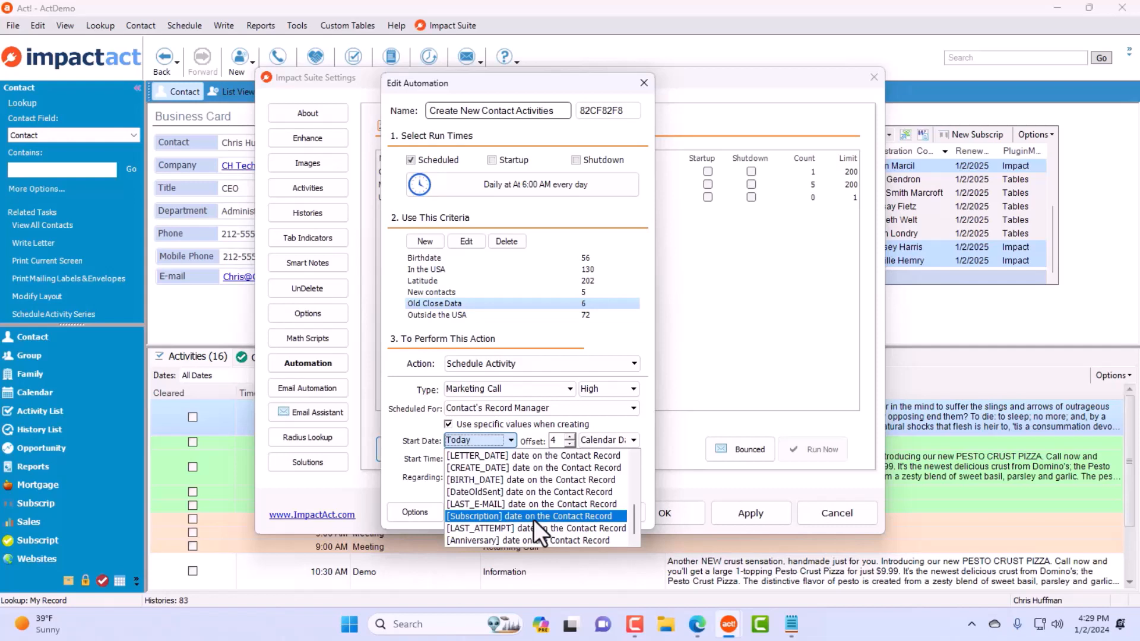
left_click(411, 444)
- Keep the 9:00am start time and 15-minute duration, and set the activity's Regarding text to "Old opportunity- Please review"
left_click(511, 459)
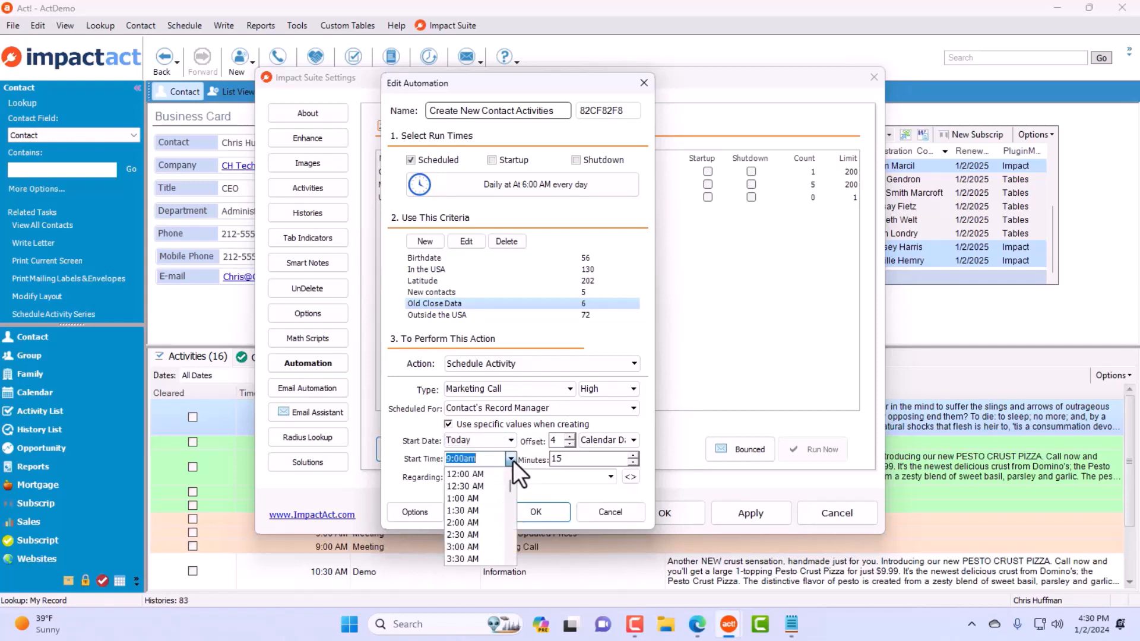
left_click(509, 460)
double_click(546, 459)
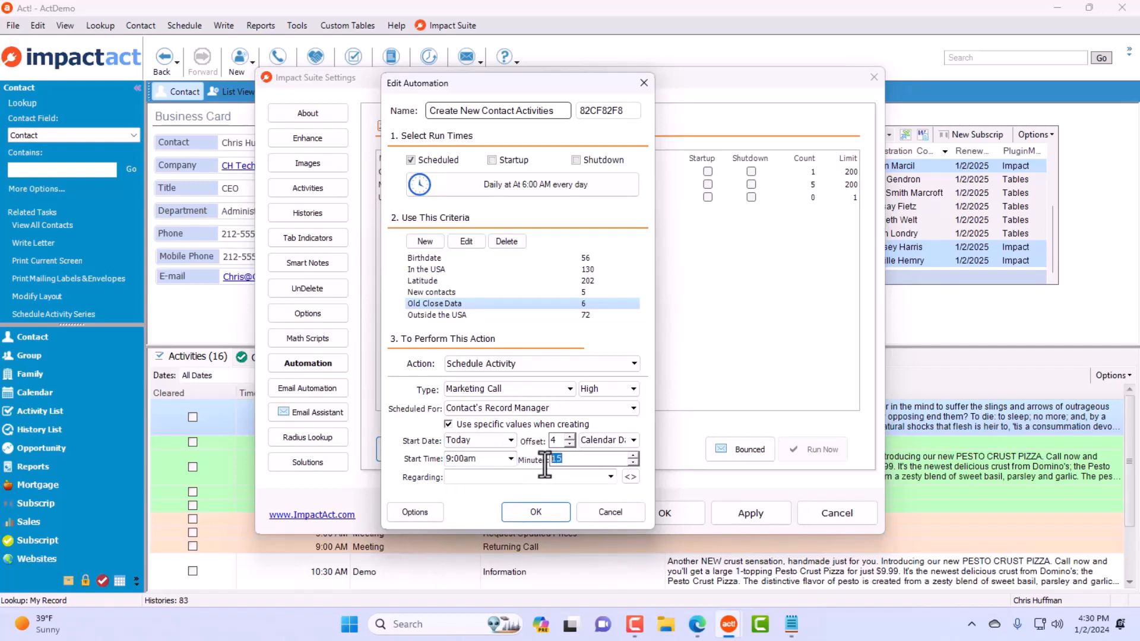
left_click(504, 476)
type("Old opportunity- P")
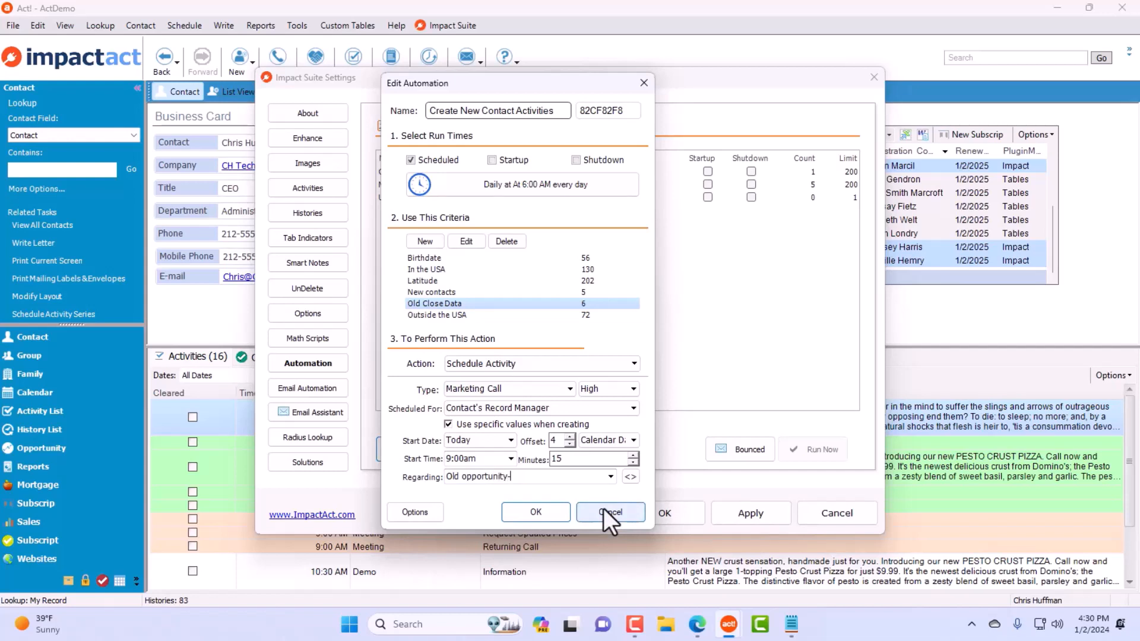
type("lease review")
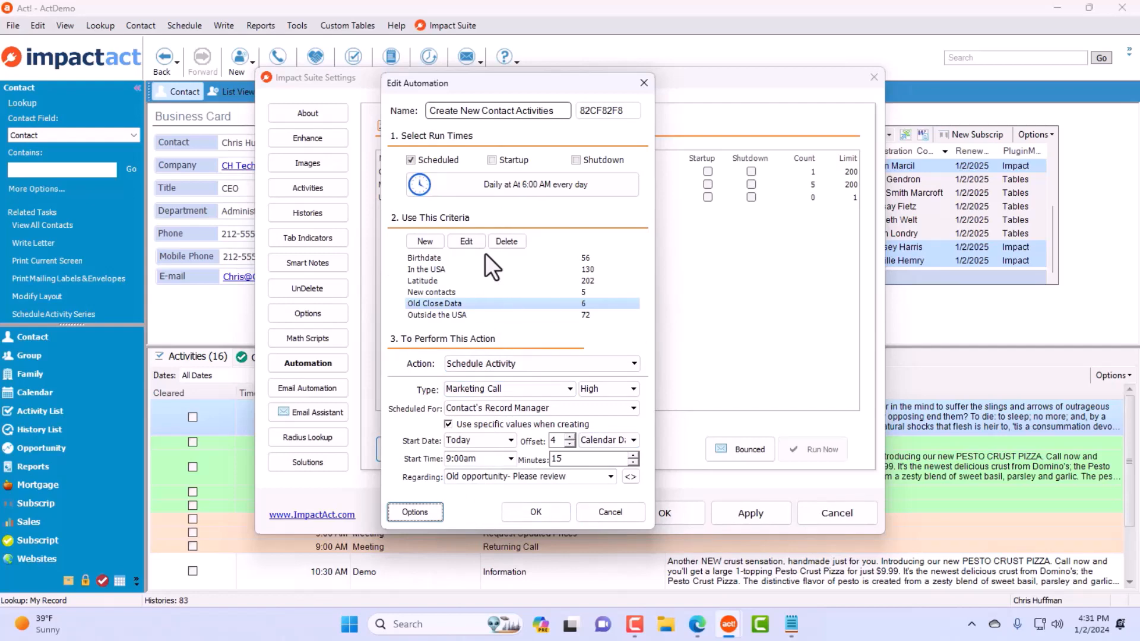
- Open the automation's options, browse the email templates, and view the Keeping in Touch - Relevant Article template in Word
left_click(424, 516)
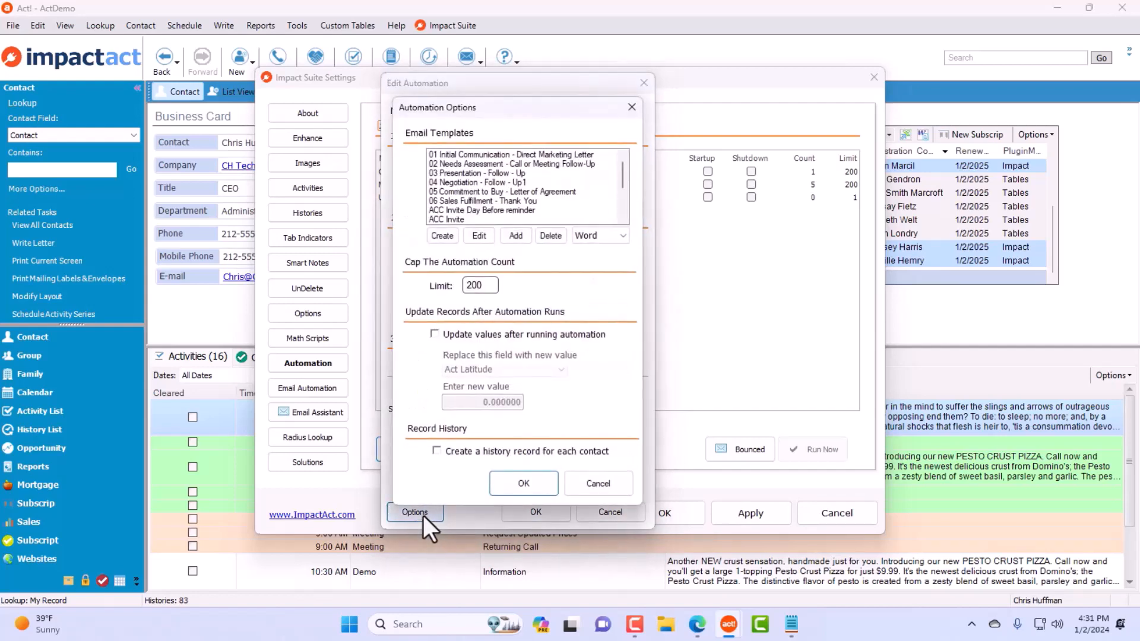
left_click(619, 201)
left_click(507, 191)
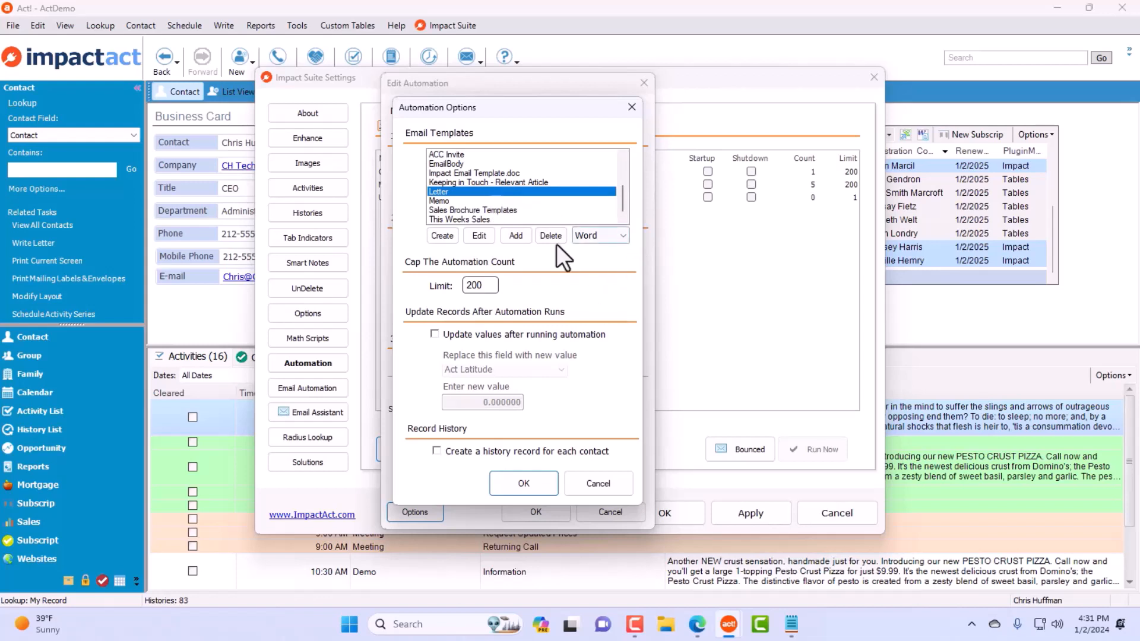
left_click(473, 183)
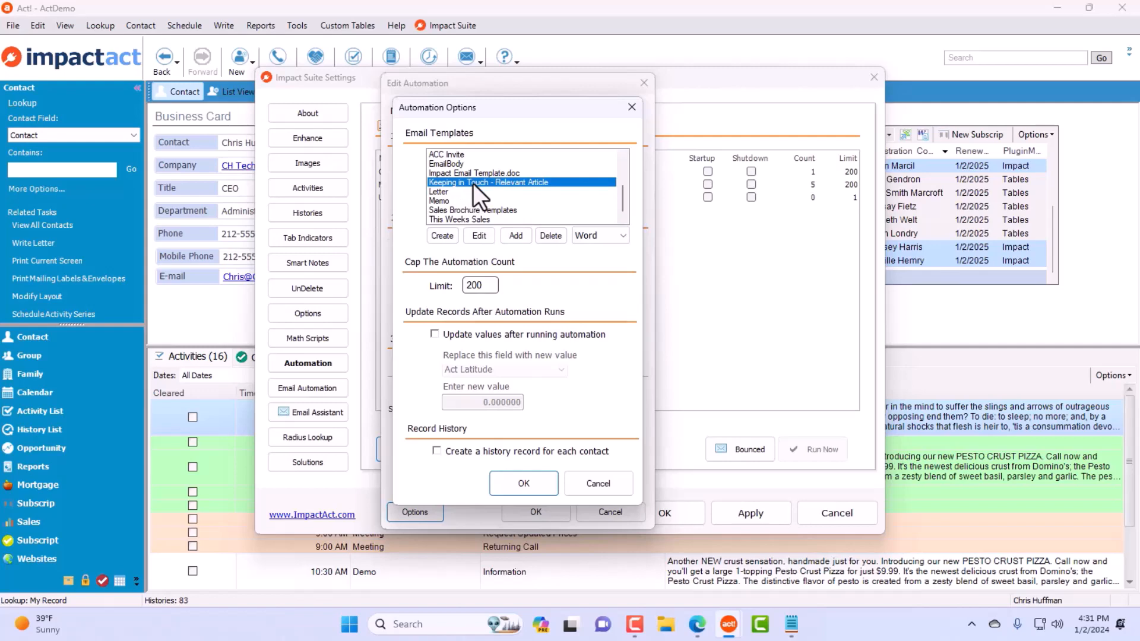
left_click(479, 235)
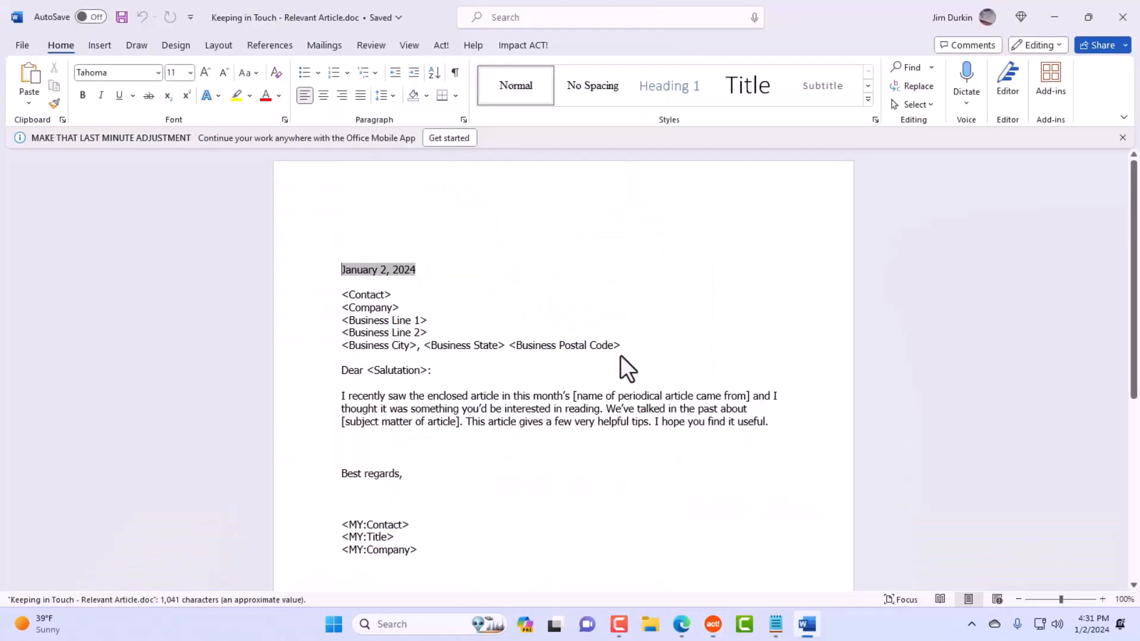
left_click(1122, 17)
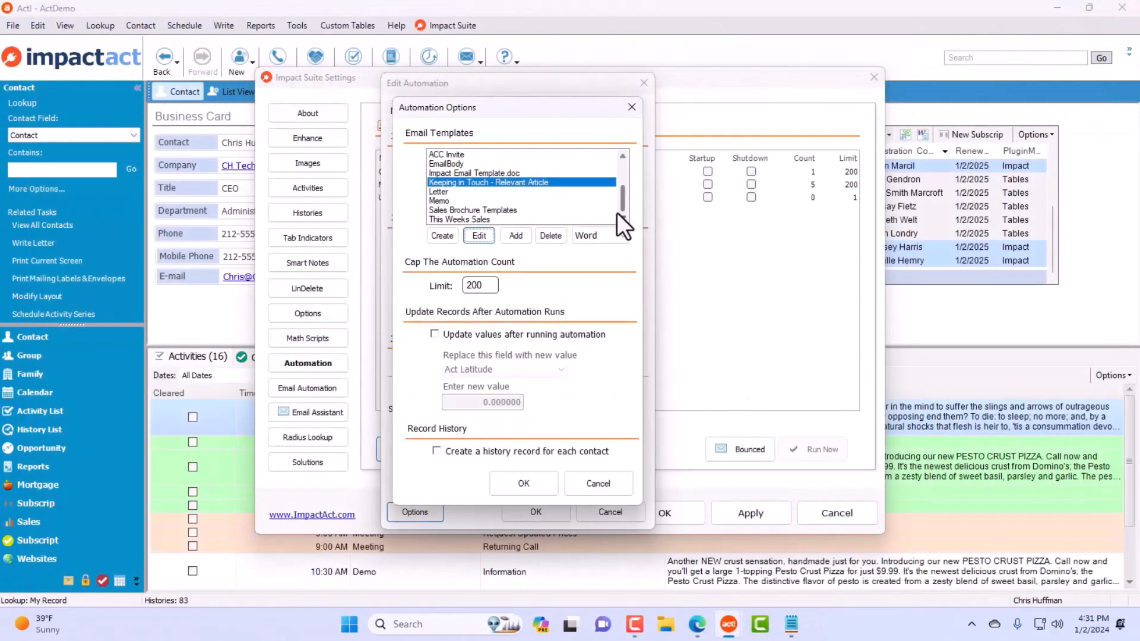
left_click_drag(625, 205, 632, 157)
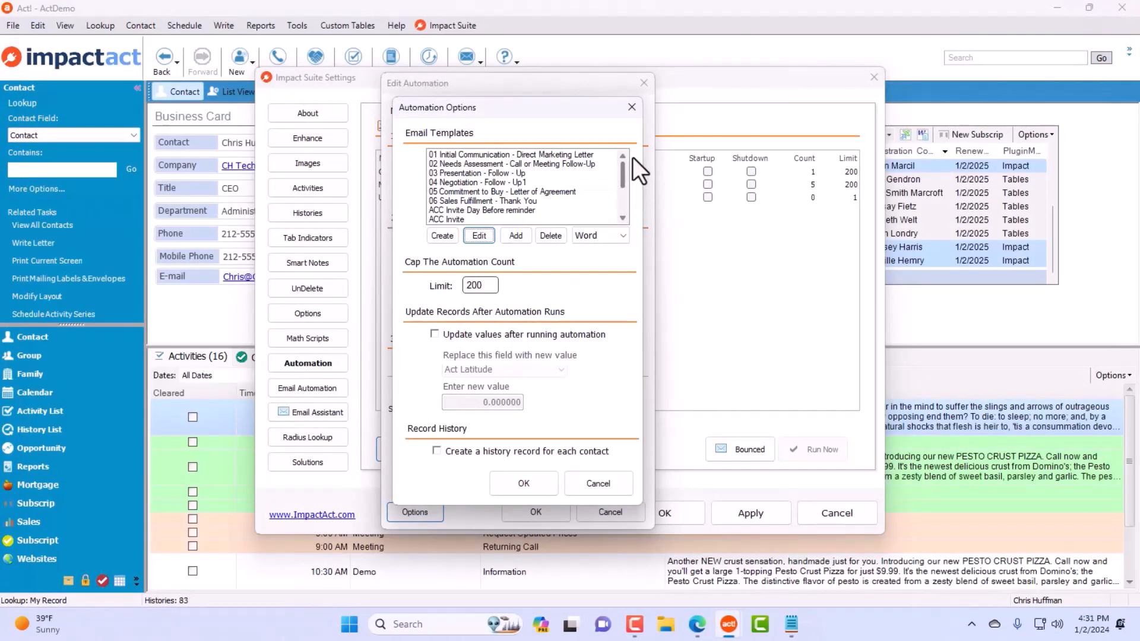
- Keep the automation's count limit at 200 and enable updating record values after the automation runs
left_click(497, 291)
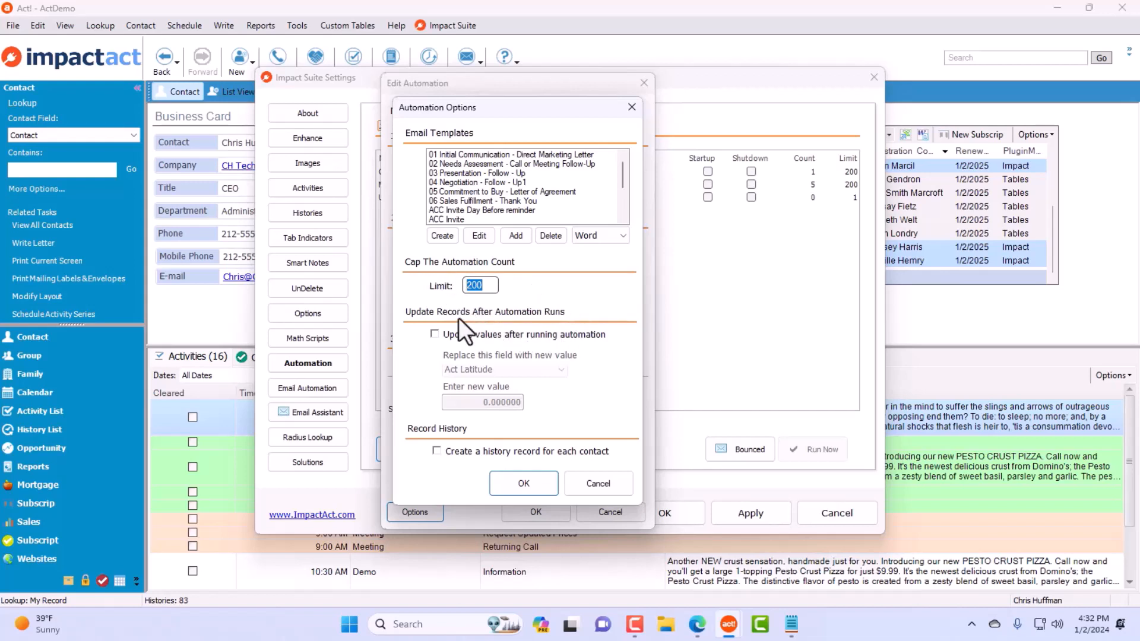
left_click(530, 336)
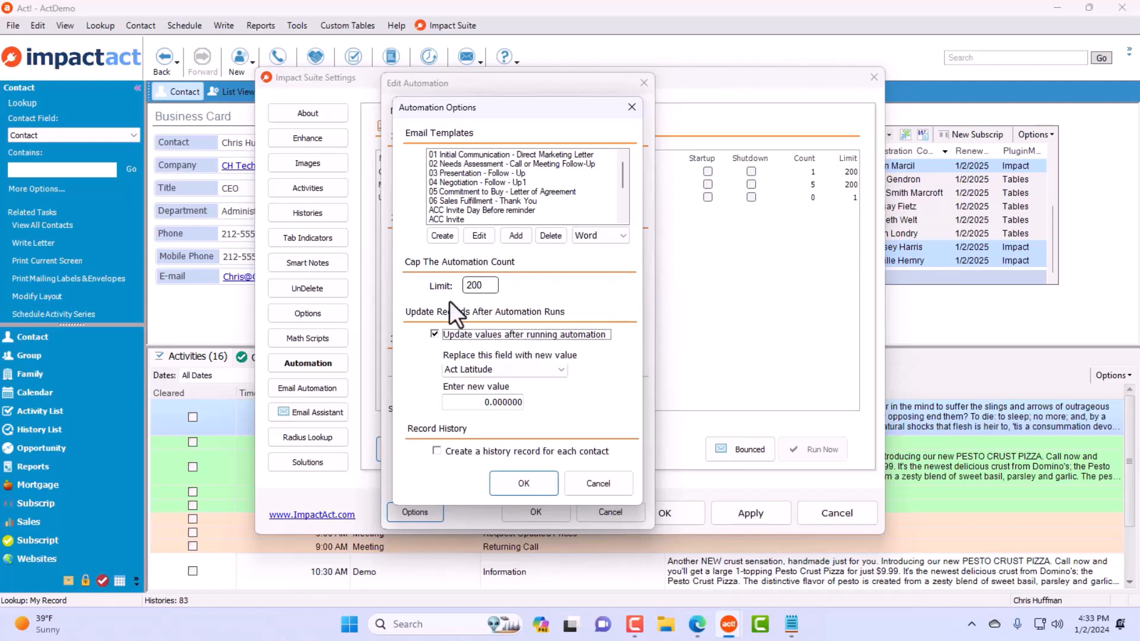
left_click_drag(545, 104, 735, 95)
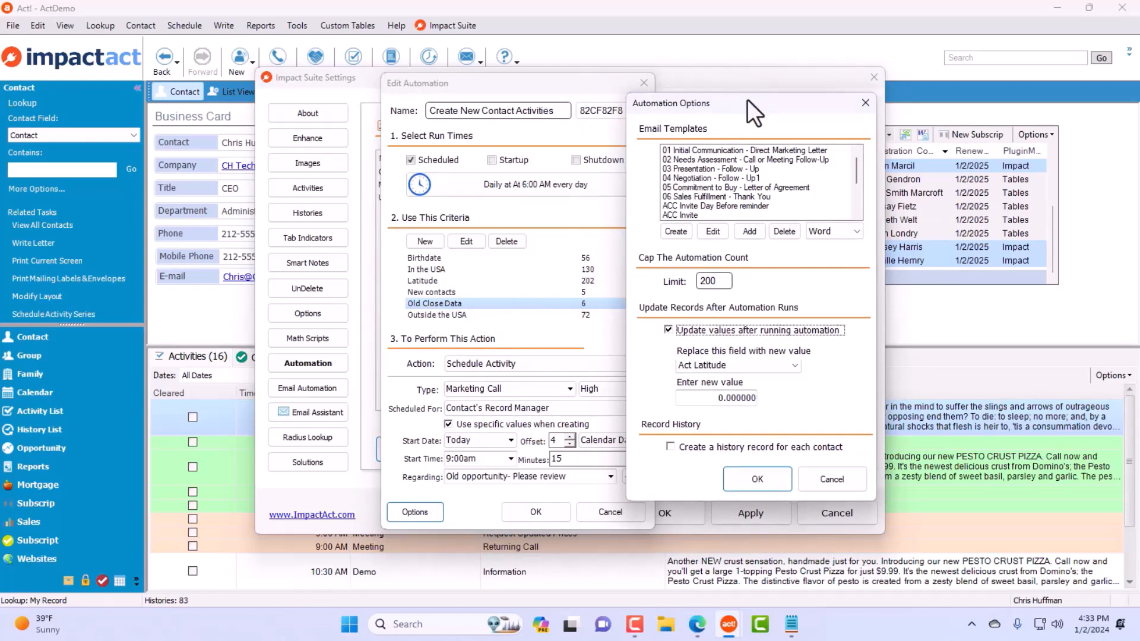
left_click_drag(745, 102, 621, 97)
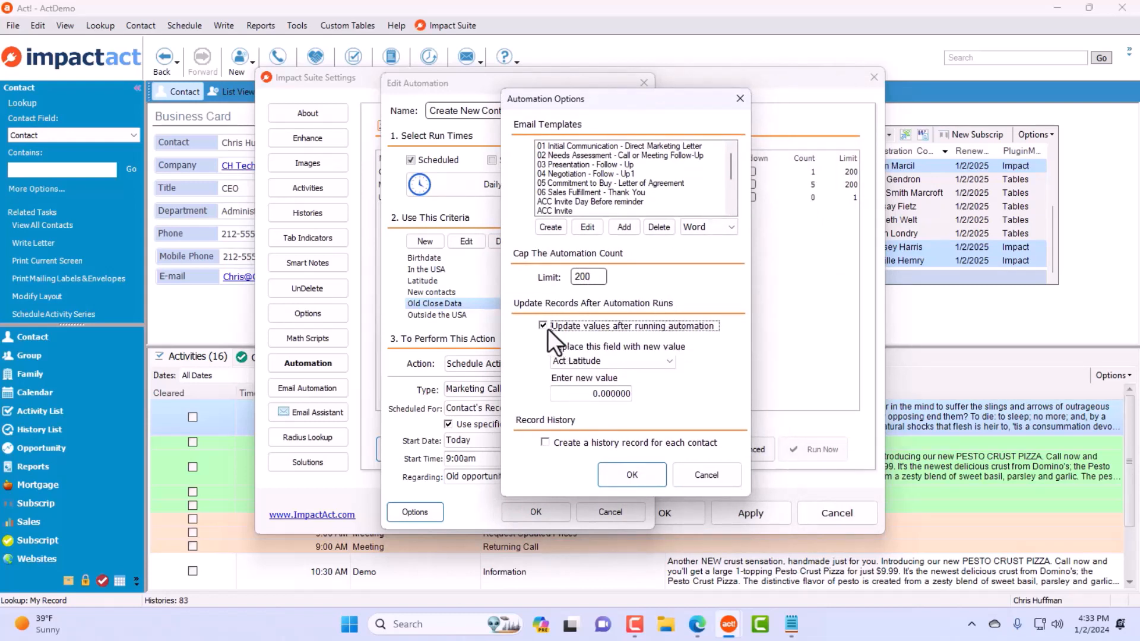
- Set the post-run update to replace the User 1 field with the value "Sent Notice"
left_click(605, 362)
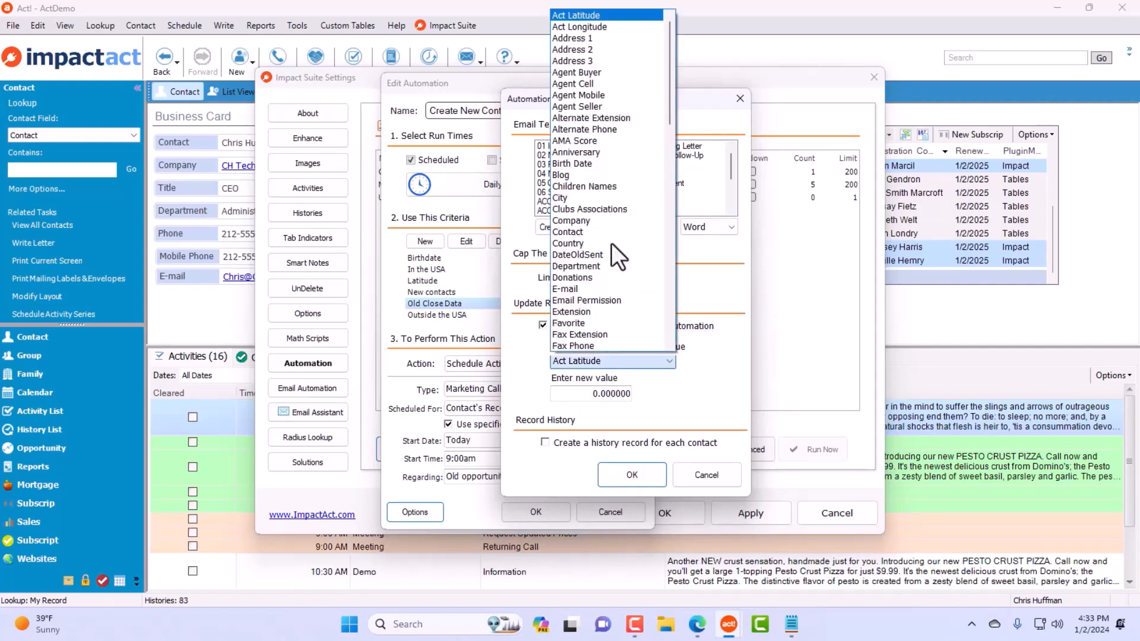
scroll(641, 323, "down", 7)
scroll(639, 330, "down", 4)
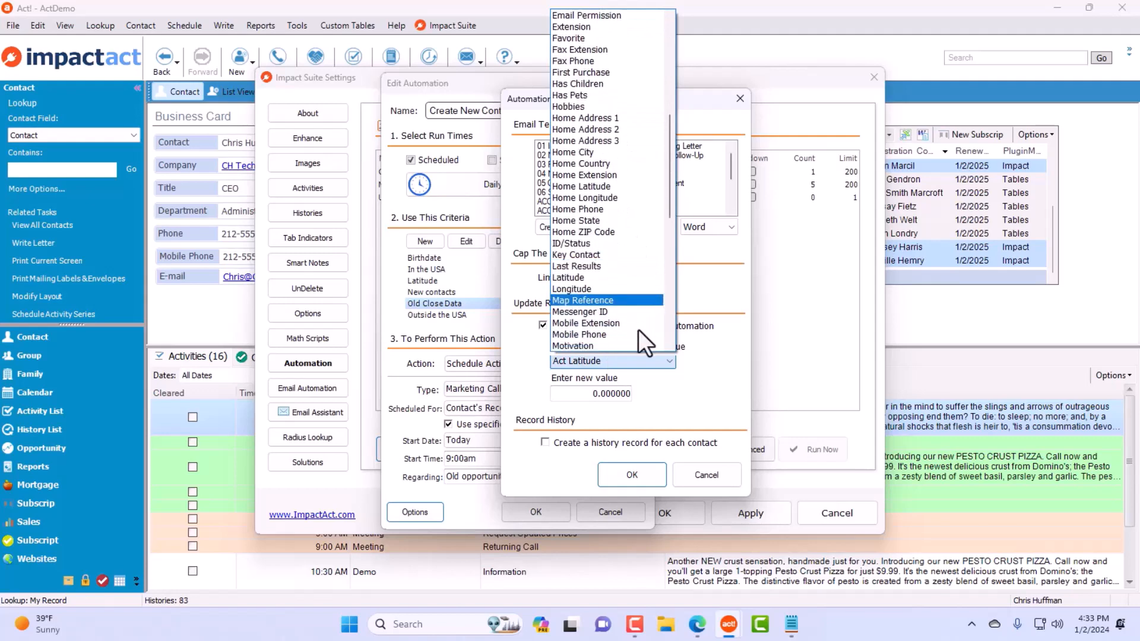
scroll(638, 329, "down", 10)
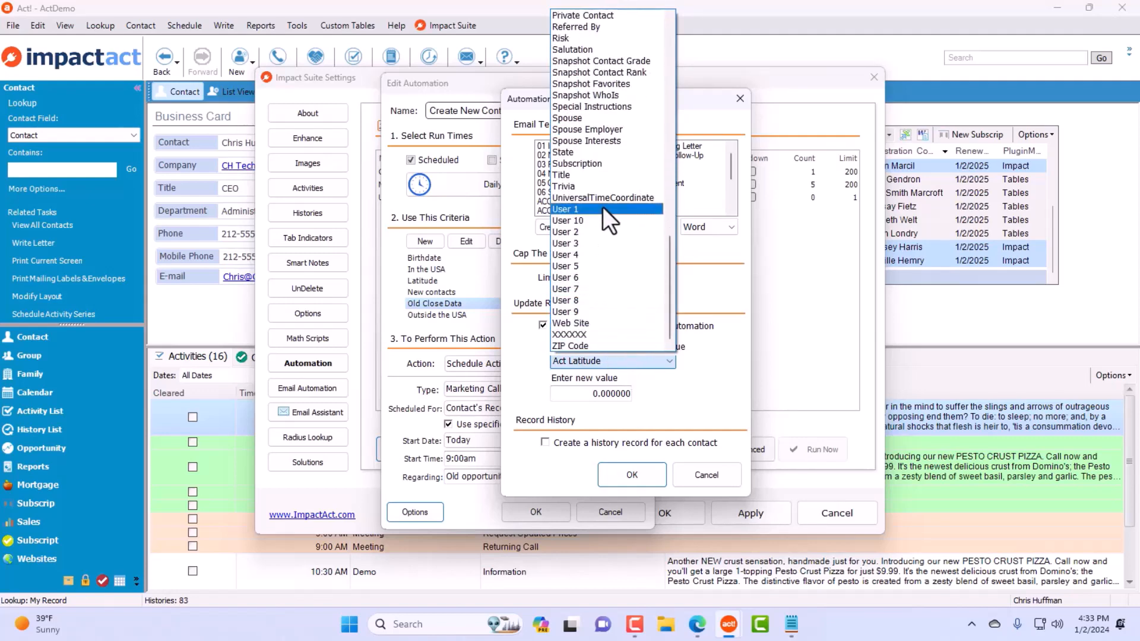
left_click(603, 208)
left_click(603, 392)
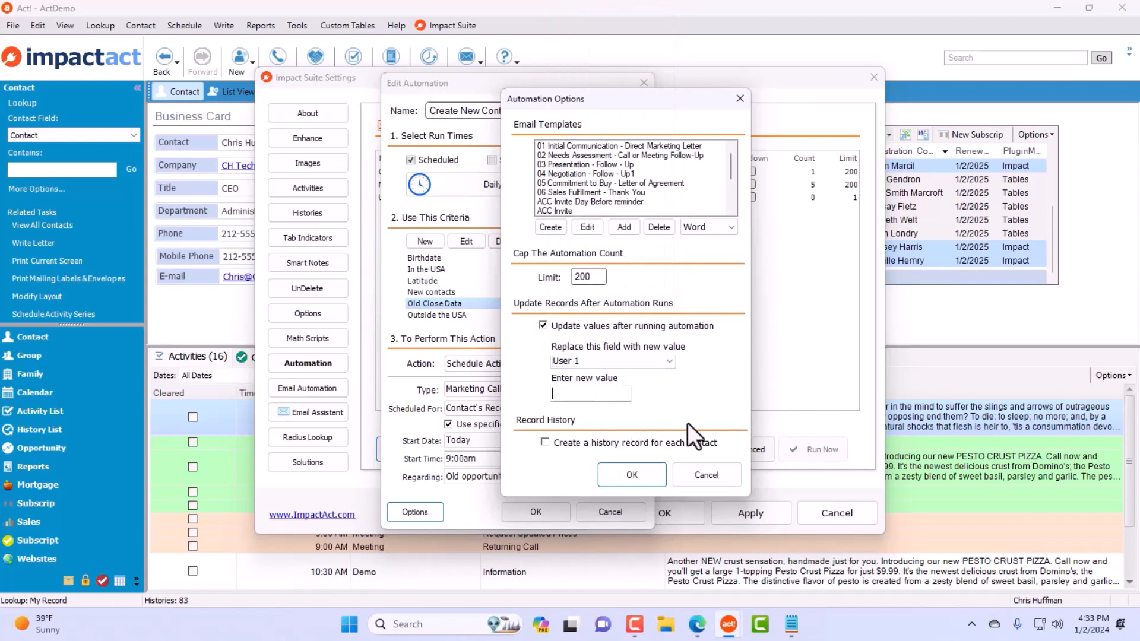
type("Sent Notice")
key("Tab")
- Enable creating a history record for each contact and accept the automation options
left_click_drag(607, 394, 529, 390)
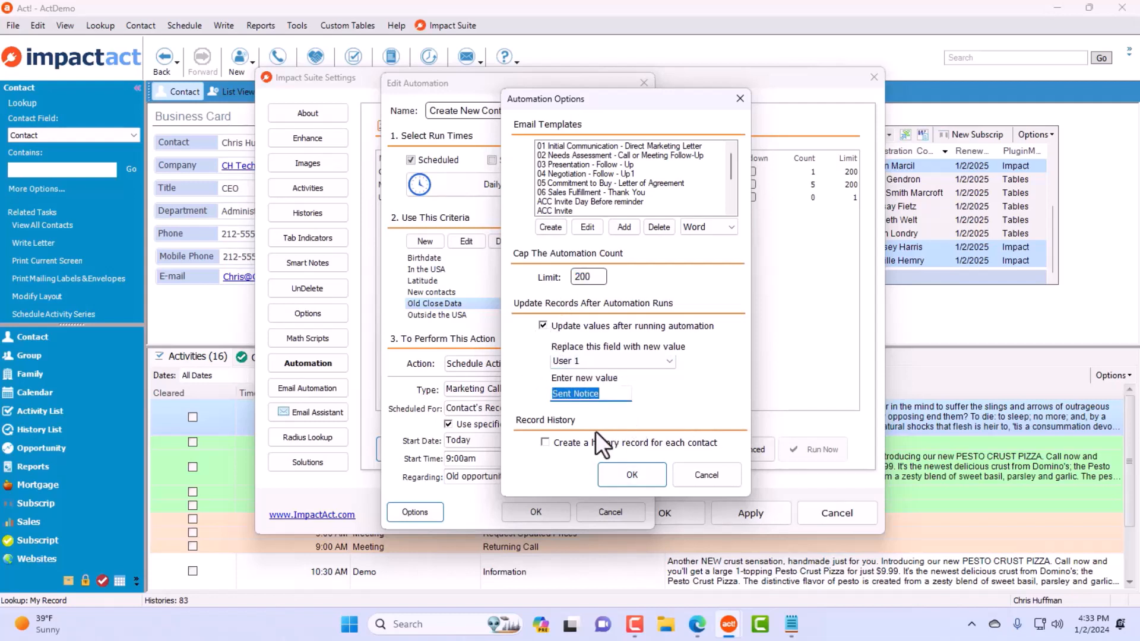
left_click(671, 446)
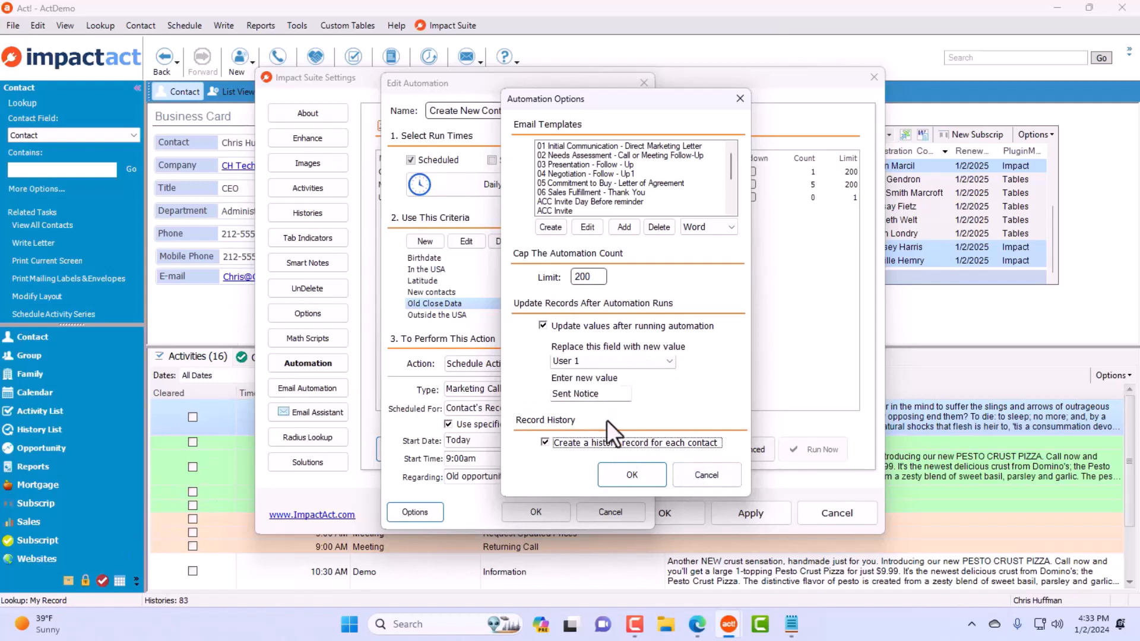
left_click(625, 471)
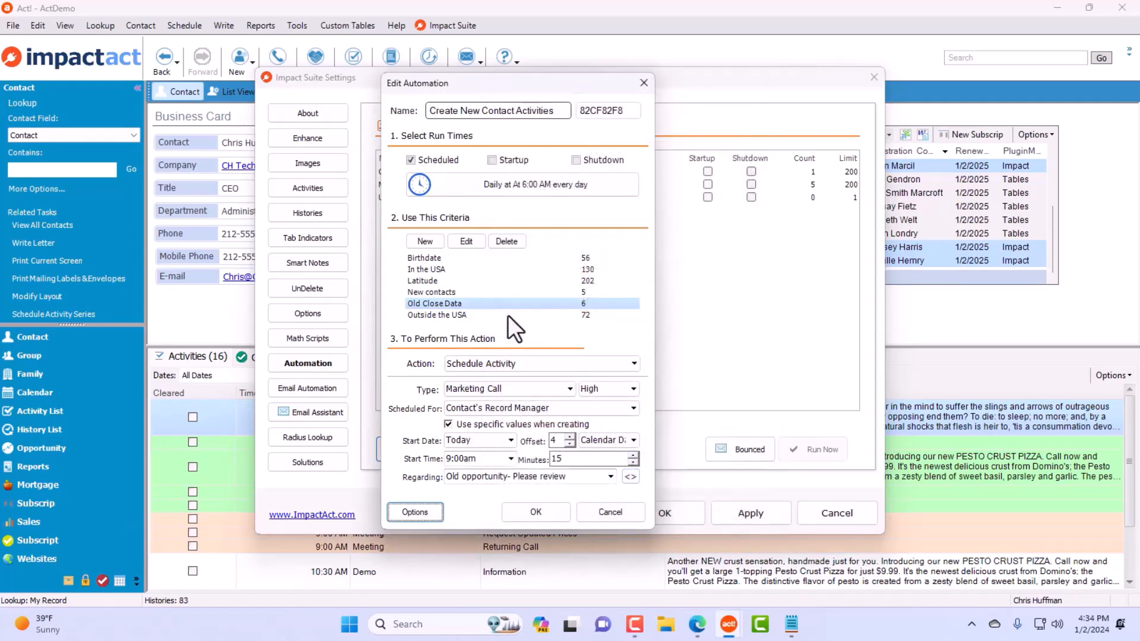
- Open the Old Close Data criteria for editing and choose the contact field User 1 for a new condition
left_click(473, 242)
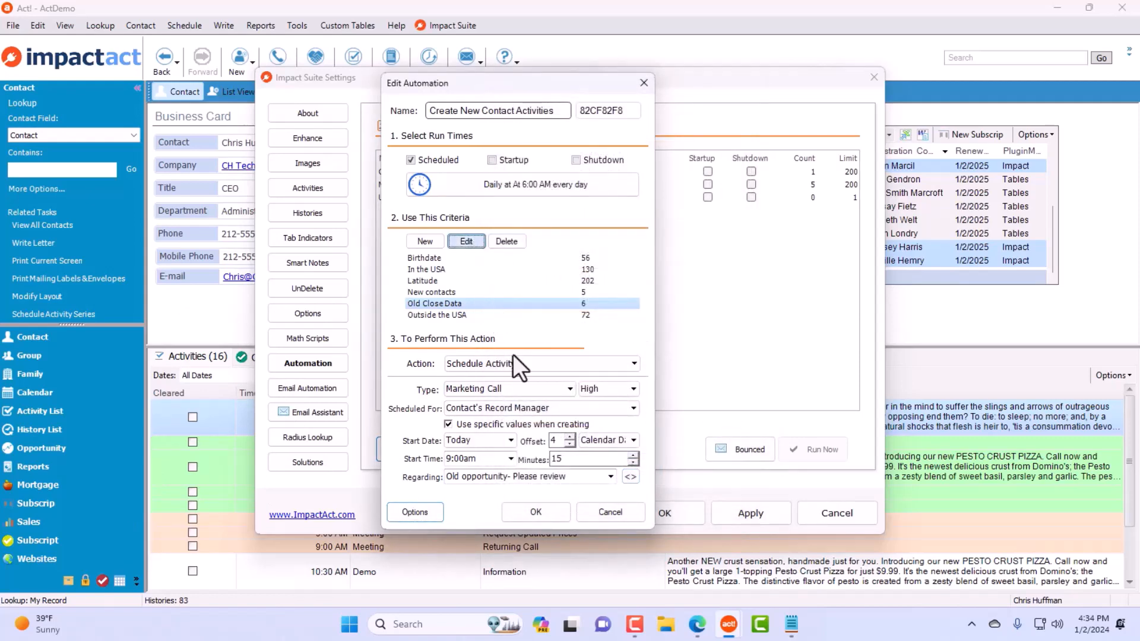
left_click_drag(447, 140, 396, 222)
left_click(431, 314)
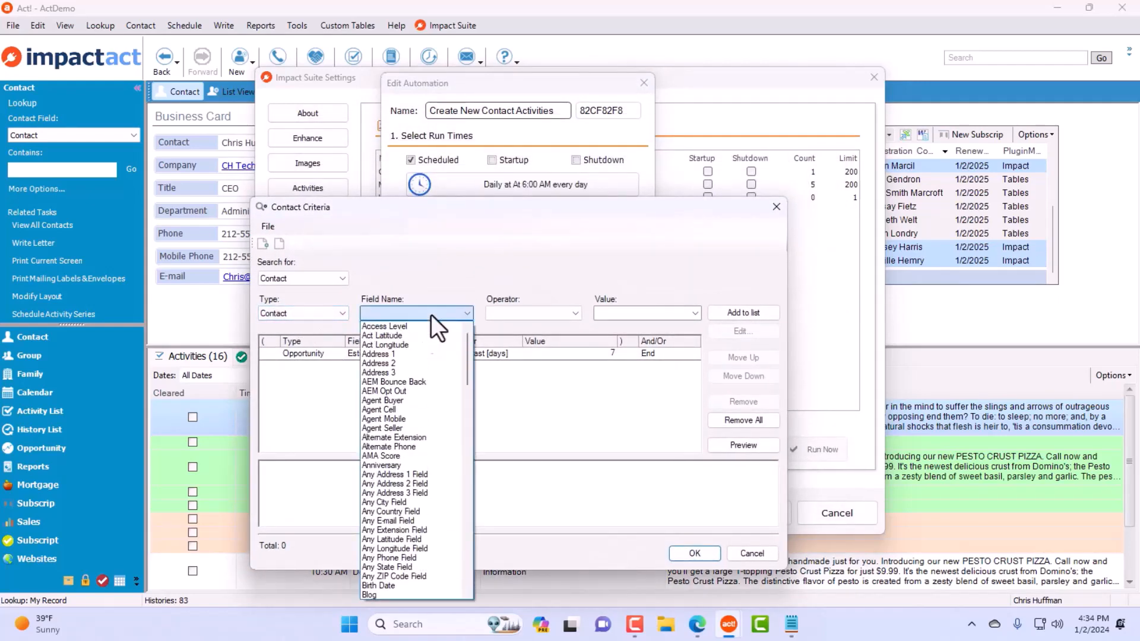
scroll(433, 482, "down", 6)
scroll(414, 538, "down", 5)
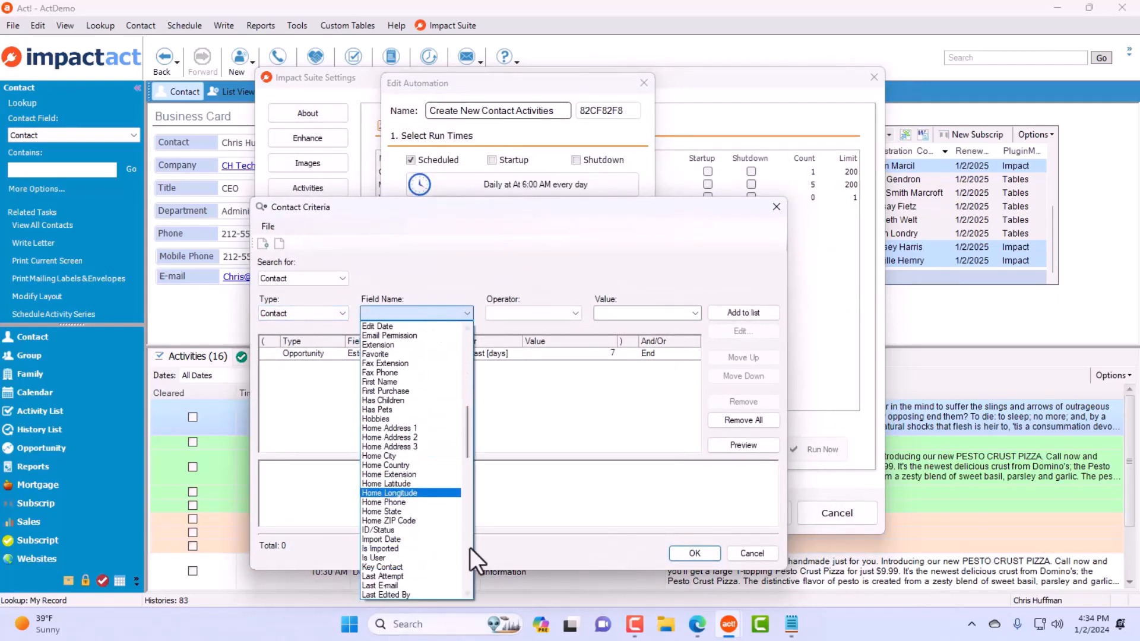
left_click(454, 549)
- Complete the User 1 condition with the Does Not Contain operator and the value "Sent Notice", and add it to the criteria
left_click(539, 312)
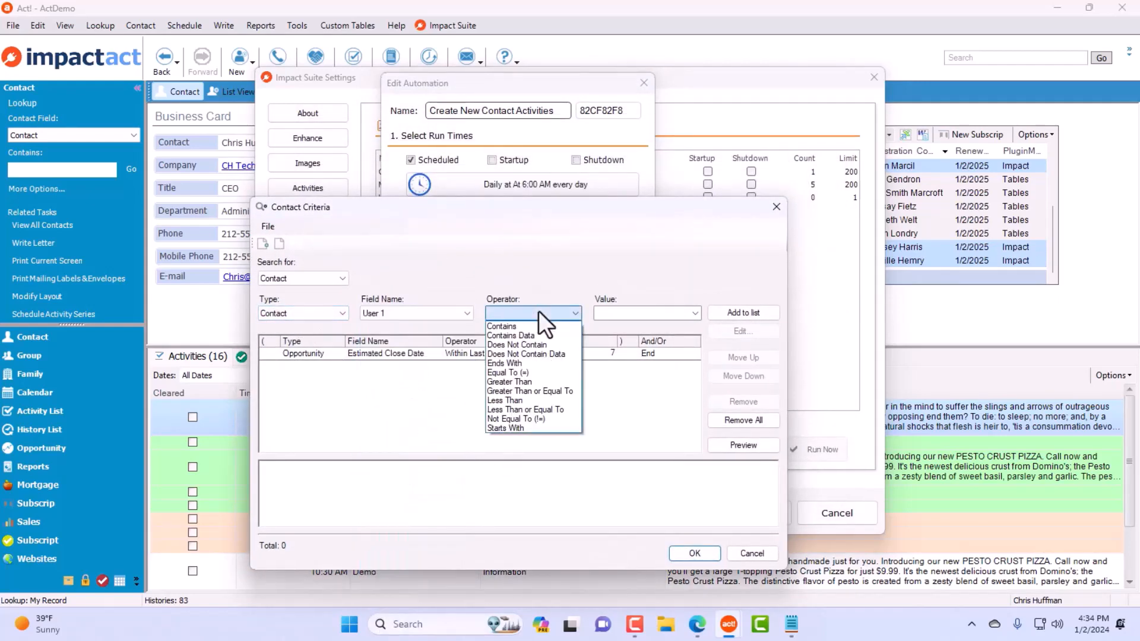
left_click(552, 346)
left_click(618, 312)
type("Sent Notice")
key("Tab")
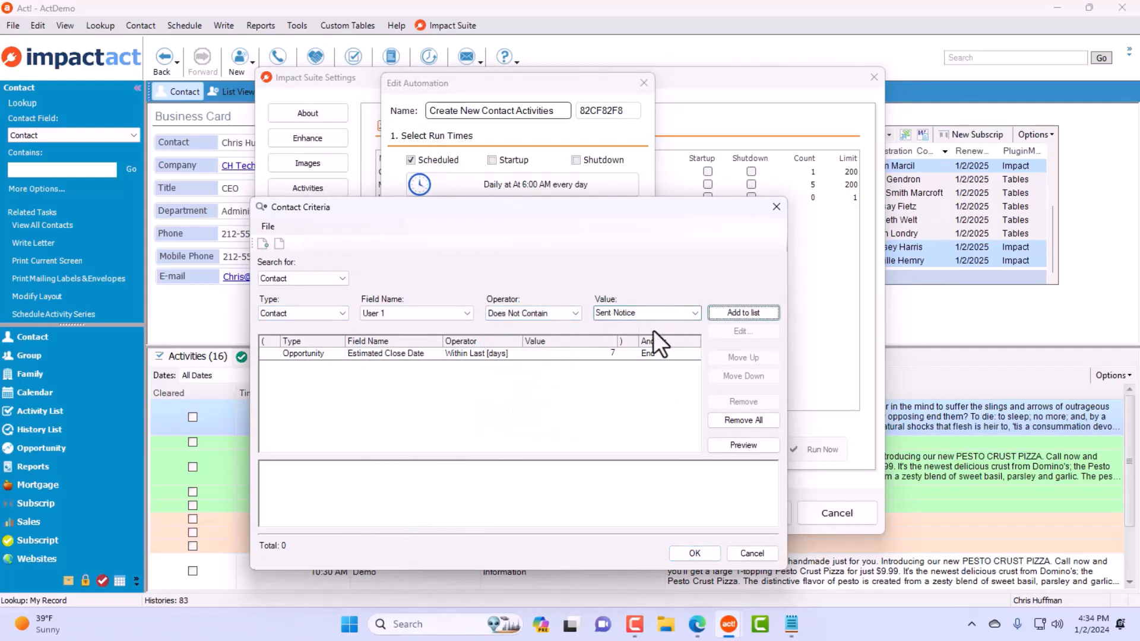
left_click(678, 312)
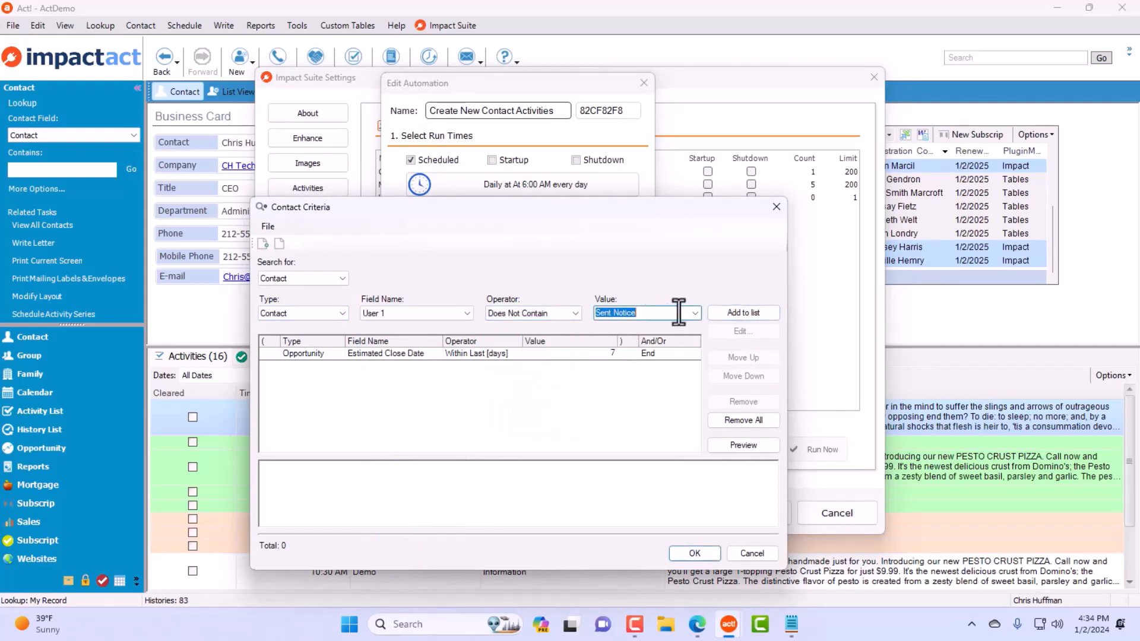
left_click(749, 314)
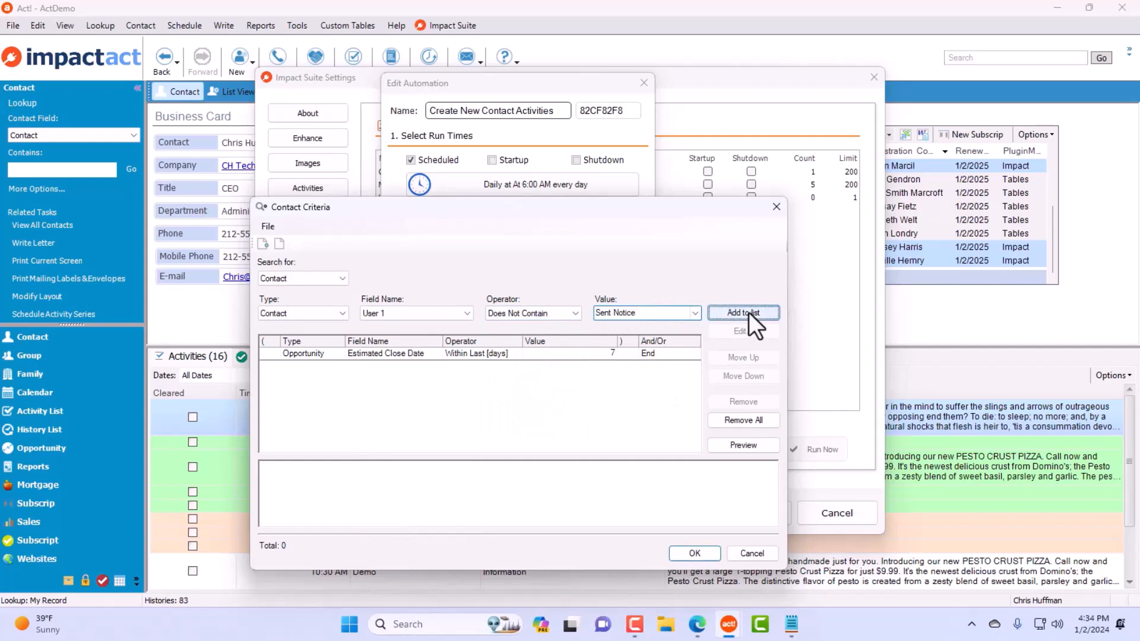
- Preview the contacts matching the combined criteria, and save both the updated query and the automation
left_click(753, 444)
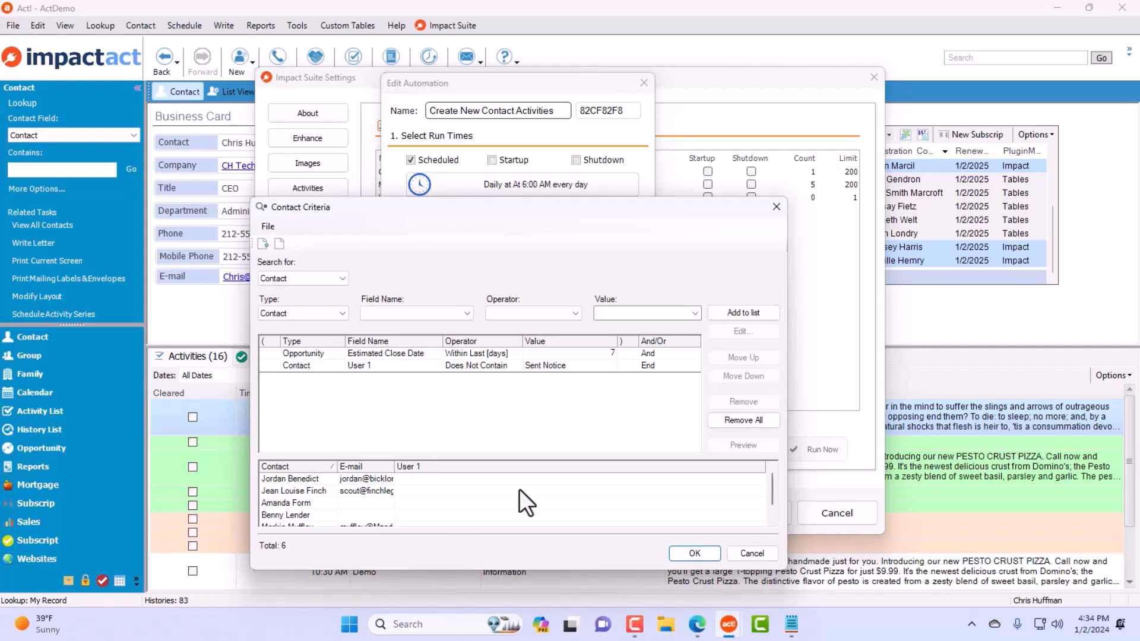
left_click_drag(511, 209, 637, 126)
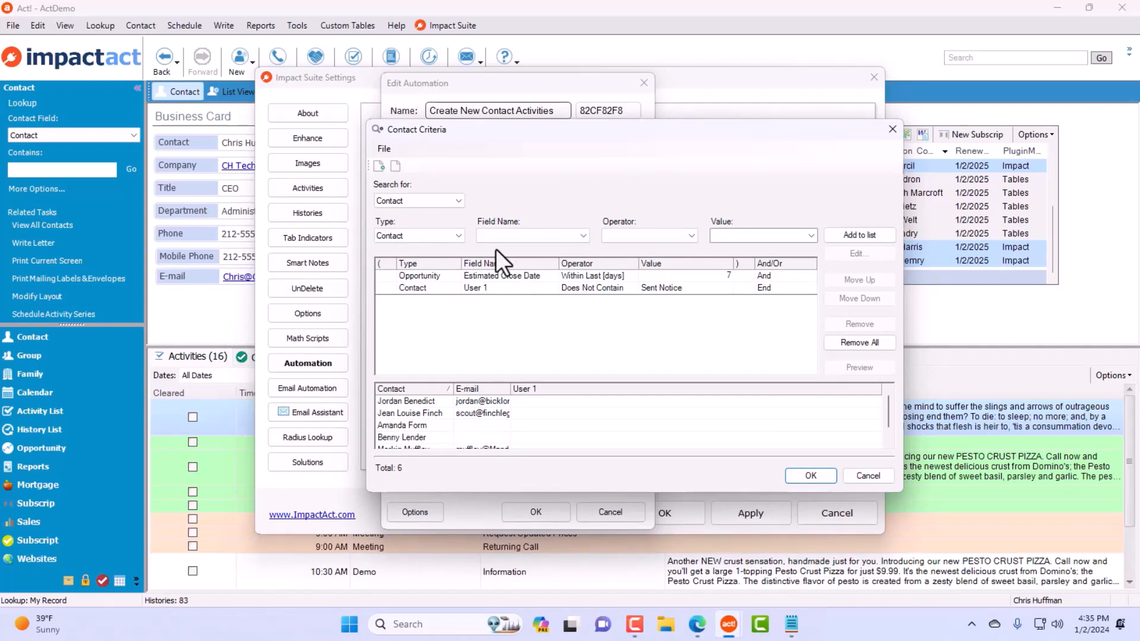
left_click(818, 478)
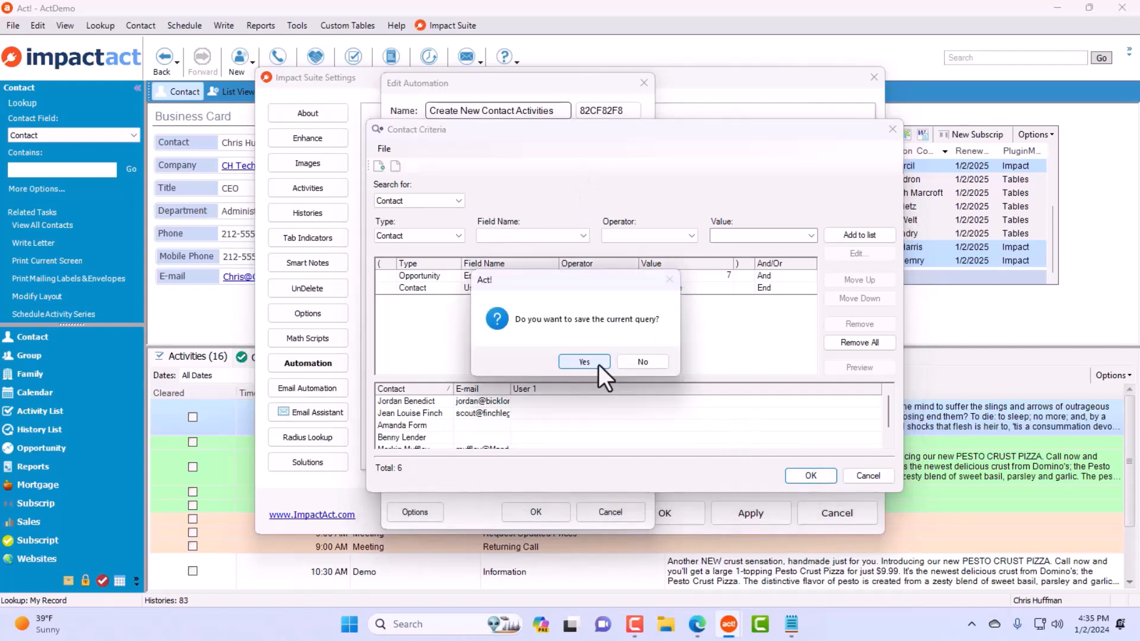
left_click(584, 362)
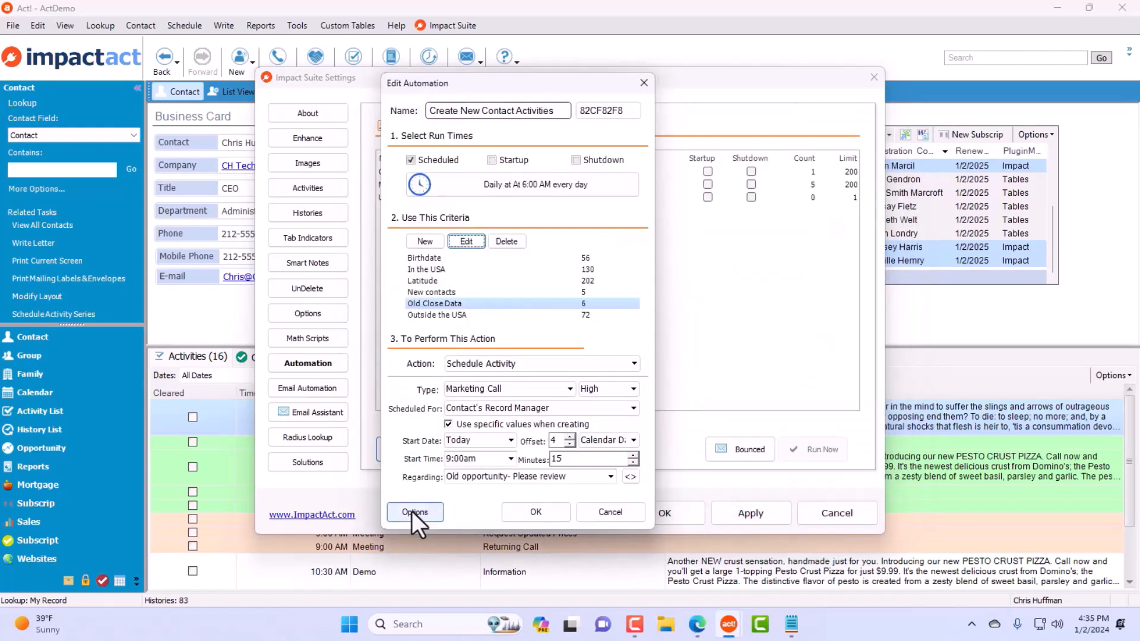
left_click(541, 517)
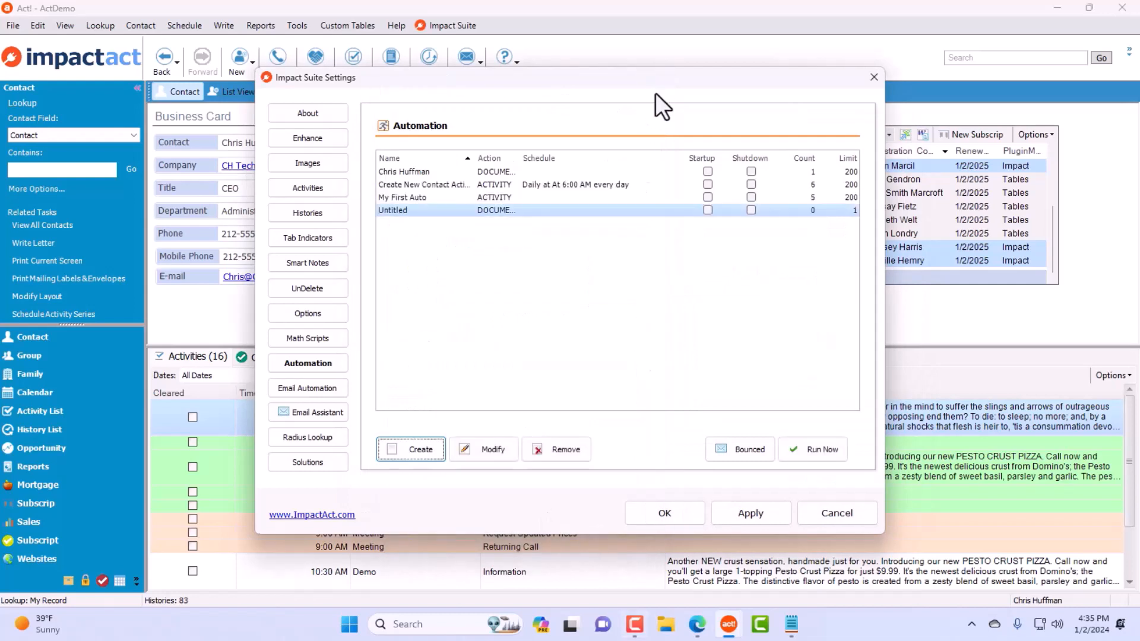
left_click(639, 184)
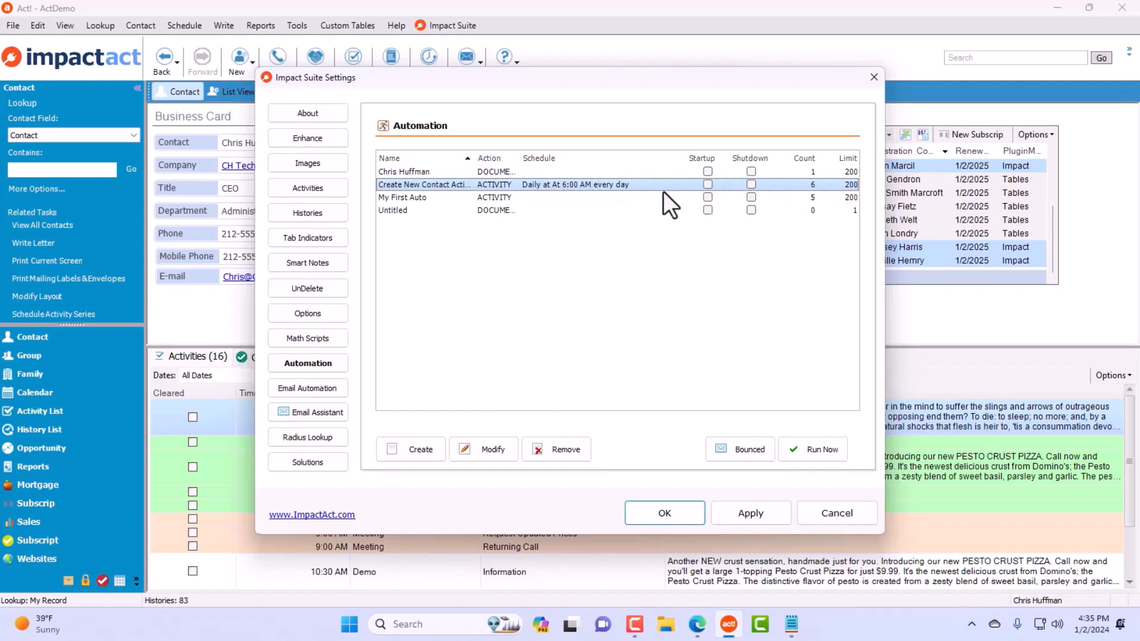
left_click(619, 197)
left_click(618, 211)
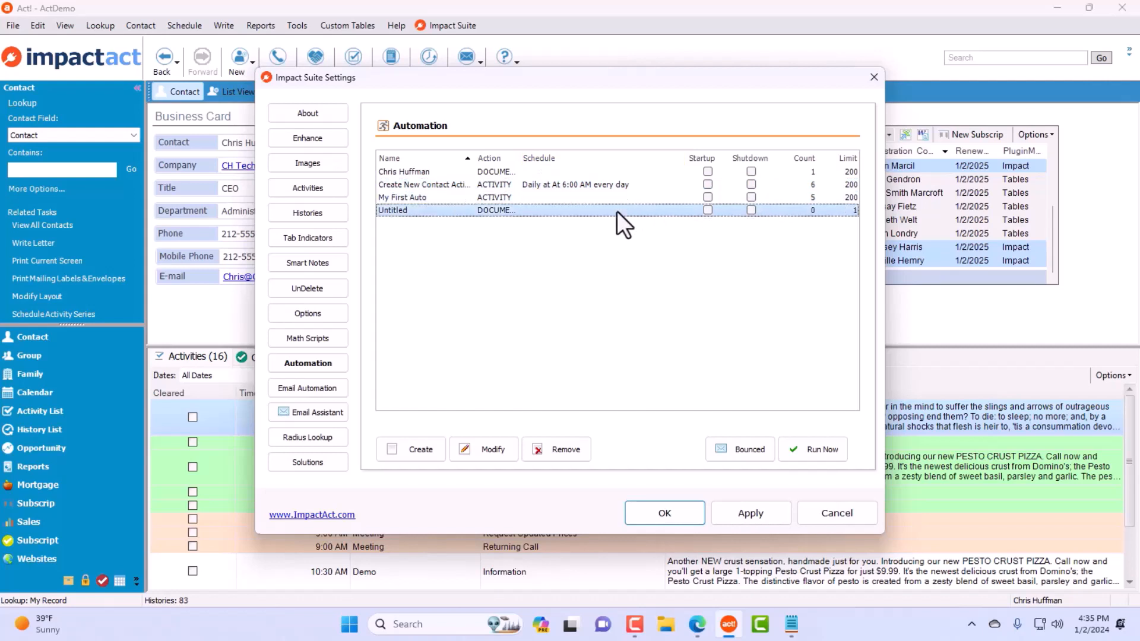
left_click(627, 199)
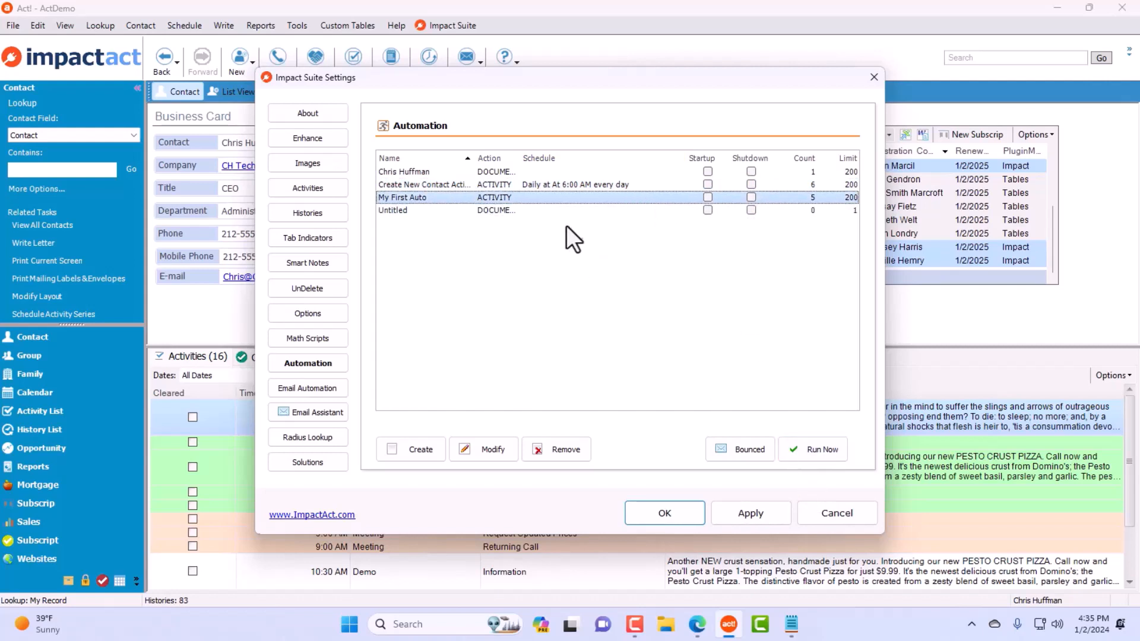
left_click(429, 172)
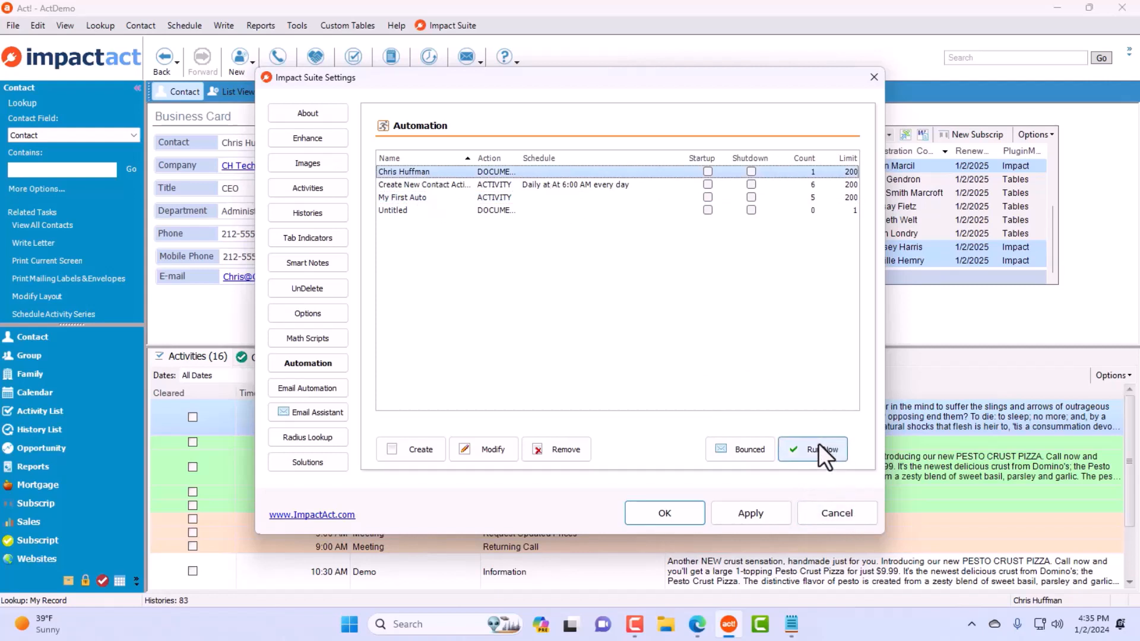
- Review the settings of the Create New Contact Activities automation, close them without changes, and run the automation immediately
left_click(613, 184)
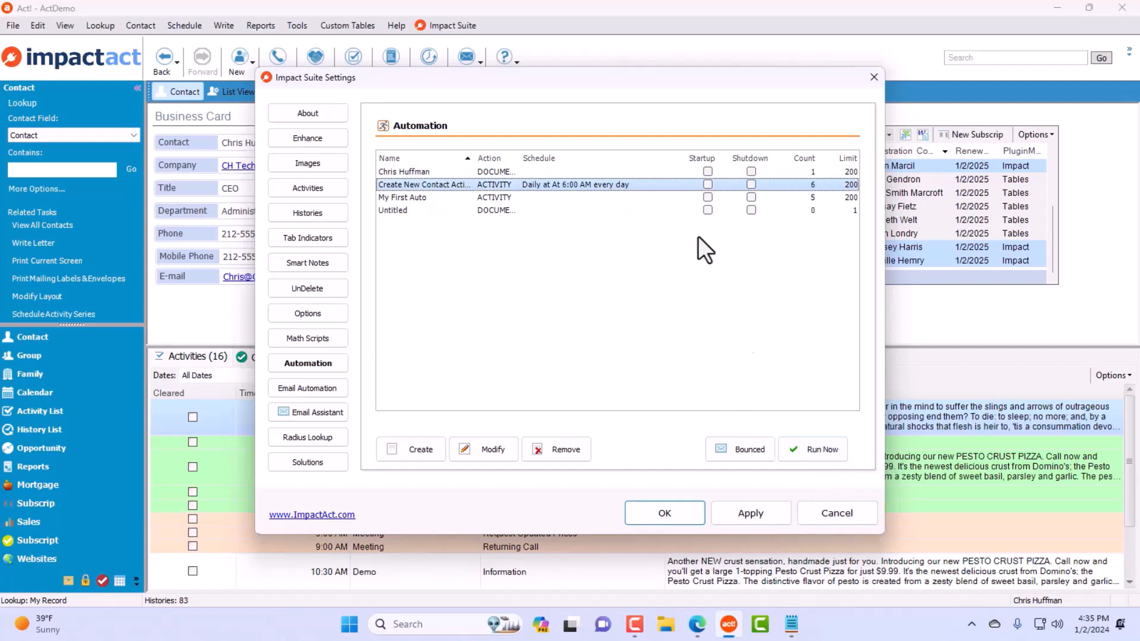
double_click(607, 187)
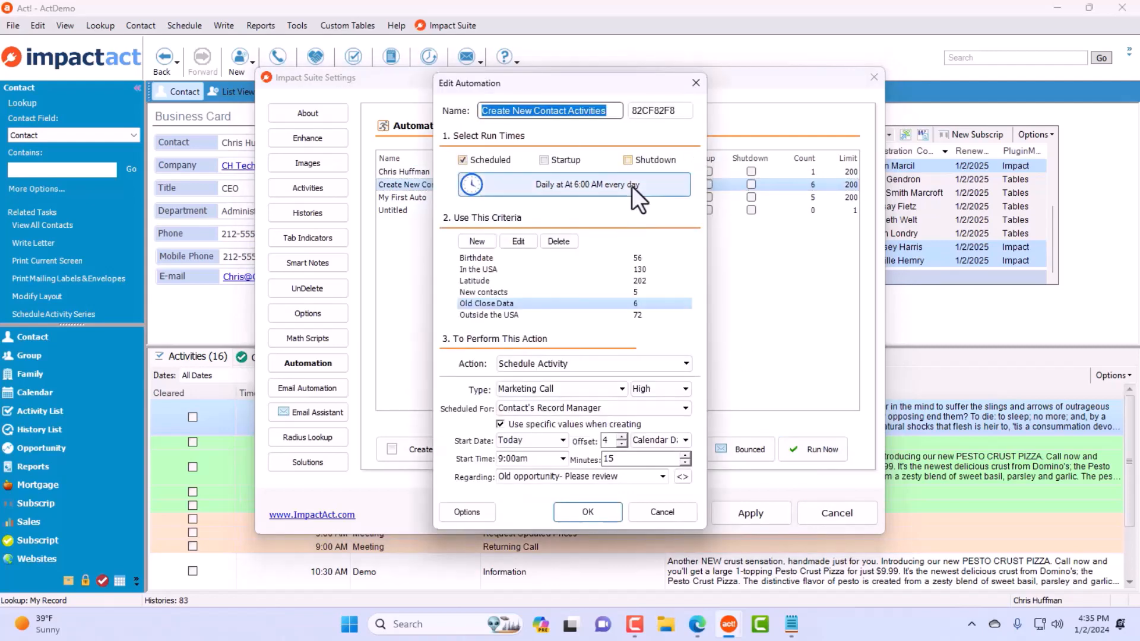
left_click(668, 511)
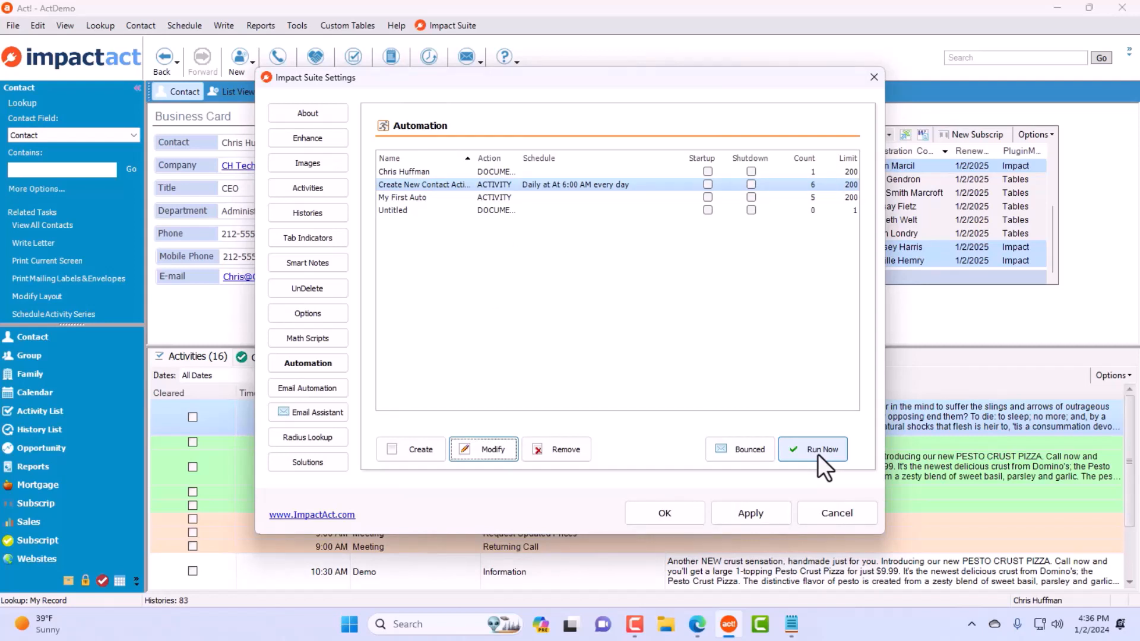
left_click(818, 453)
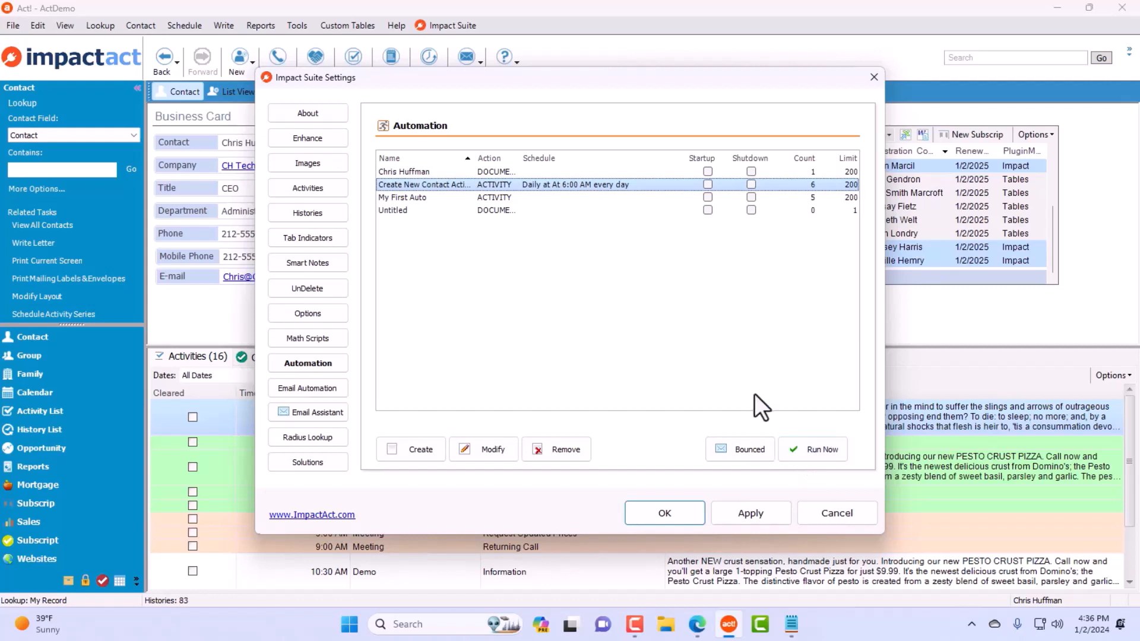
- Open the Create New Contact Activities automation for editing and change its action to Send Email
left_click(520, 198)
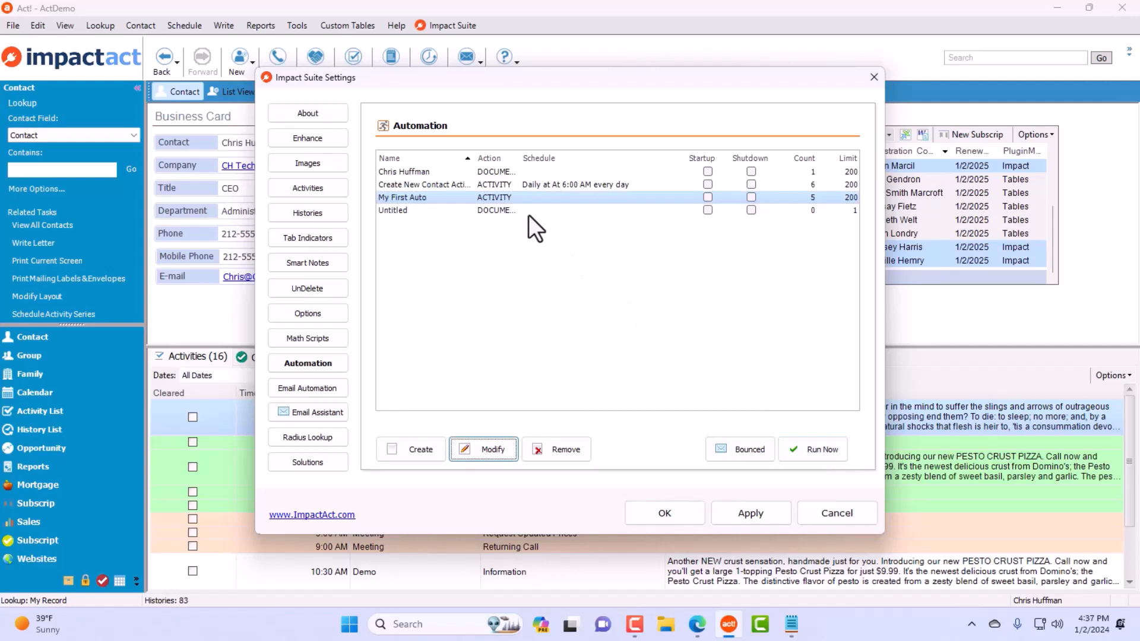
left_click(553, 184)
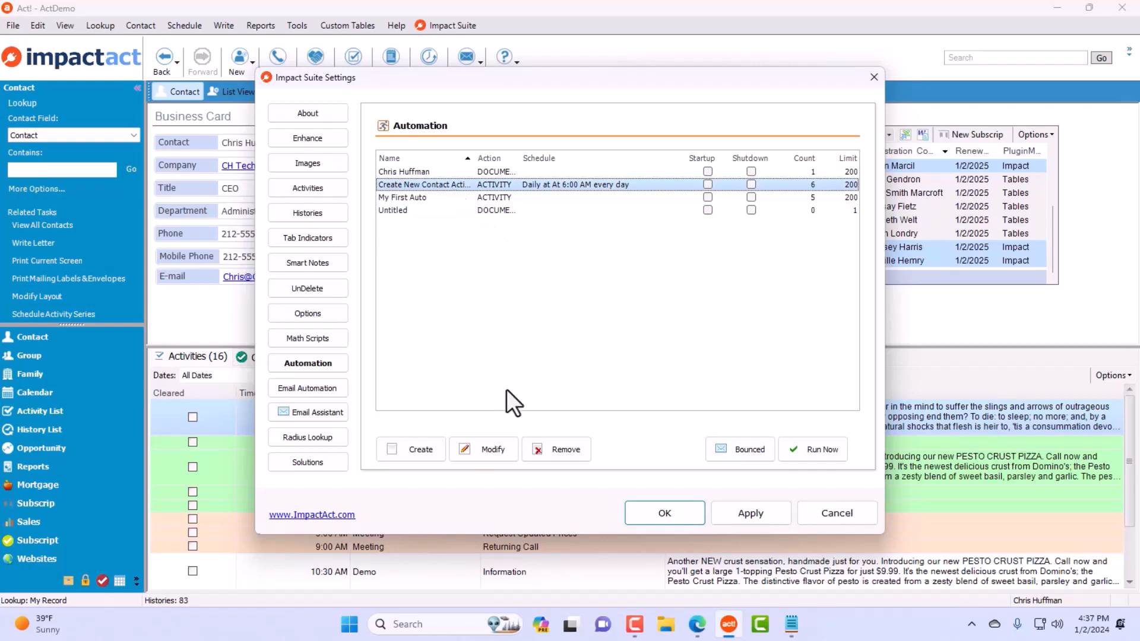
left_click(487, 449)
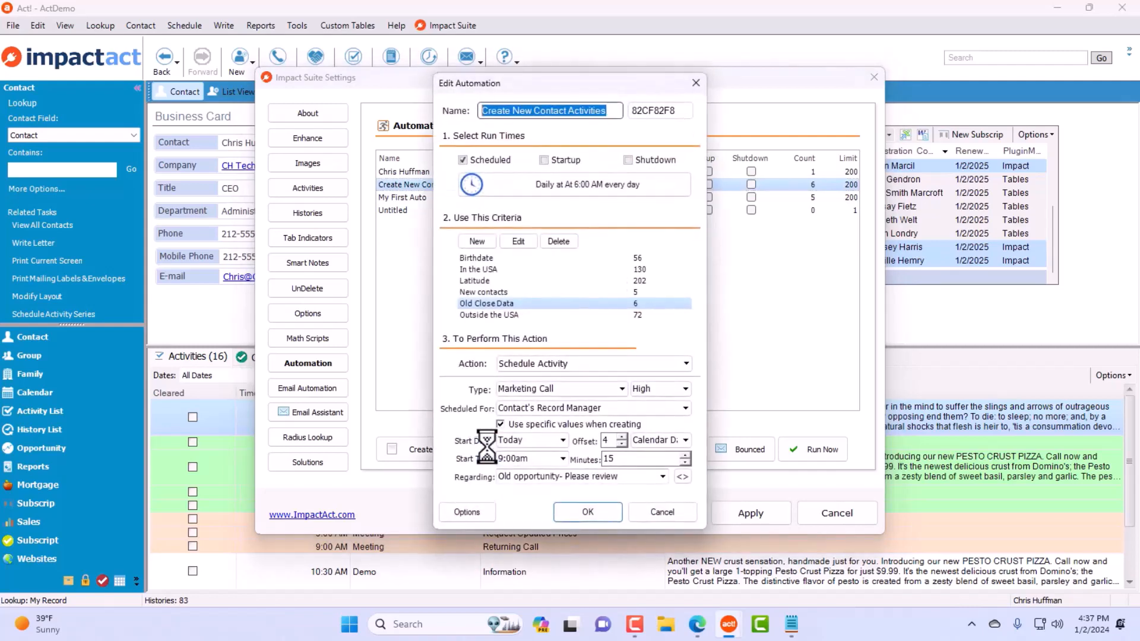
left_click(557, 366)
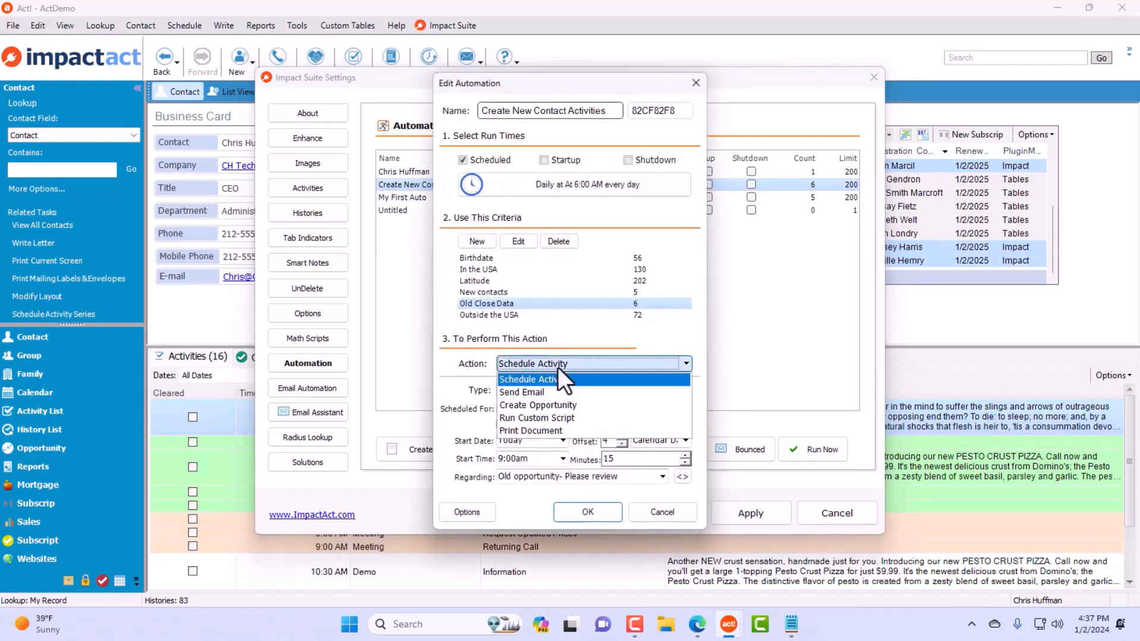
left_click(625, 376)
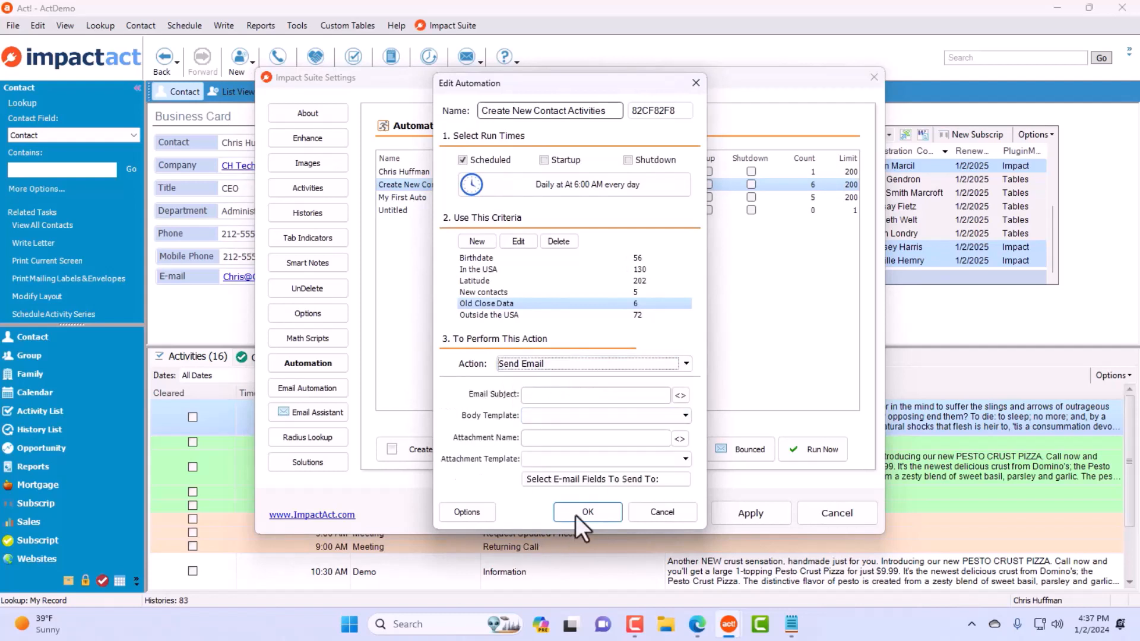
- Set the email subject to "Dear <<First Name>>", inserting First Name as a merge field
left_click(555, 397)
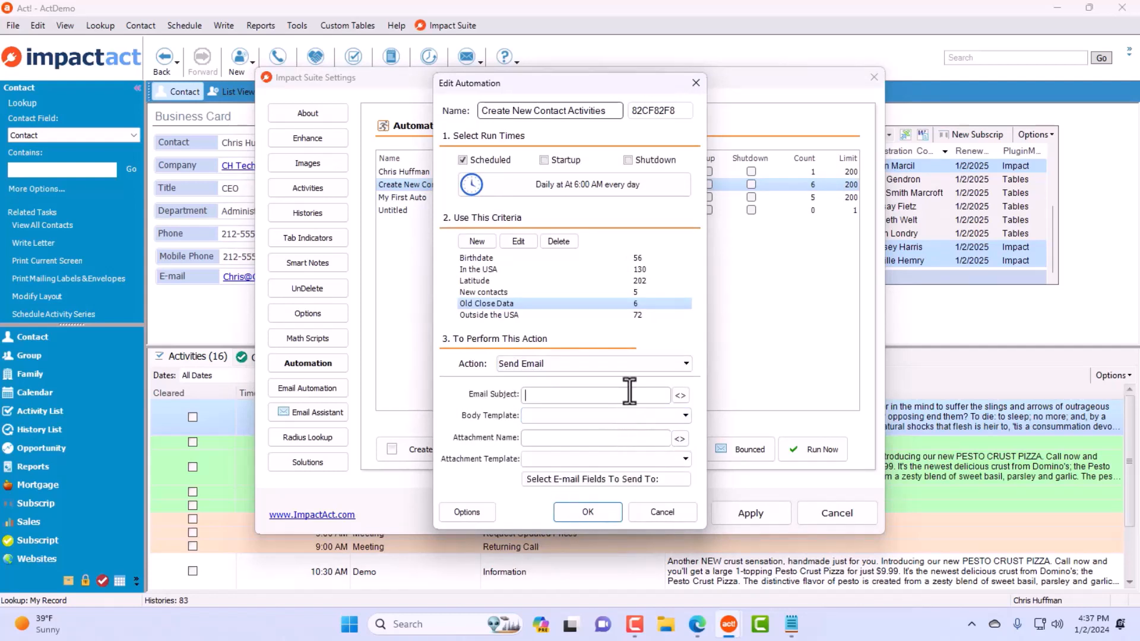
type("Dear")
left_click(680, 395)
left_click(560, 396)
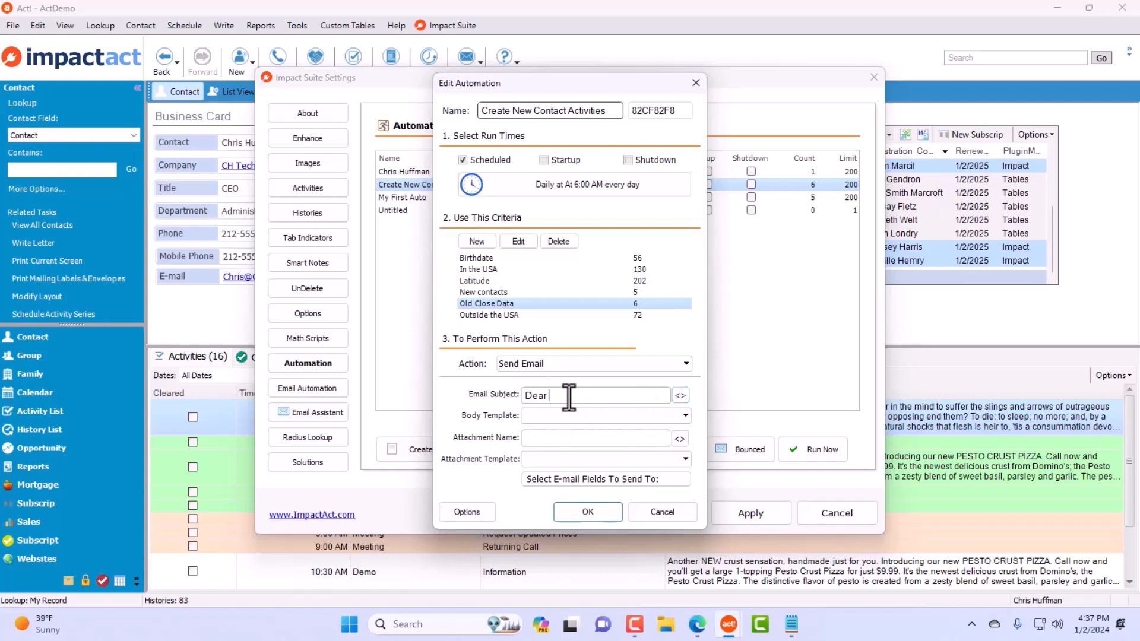
left_click(683, 397)
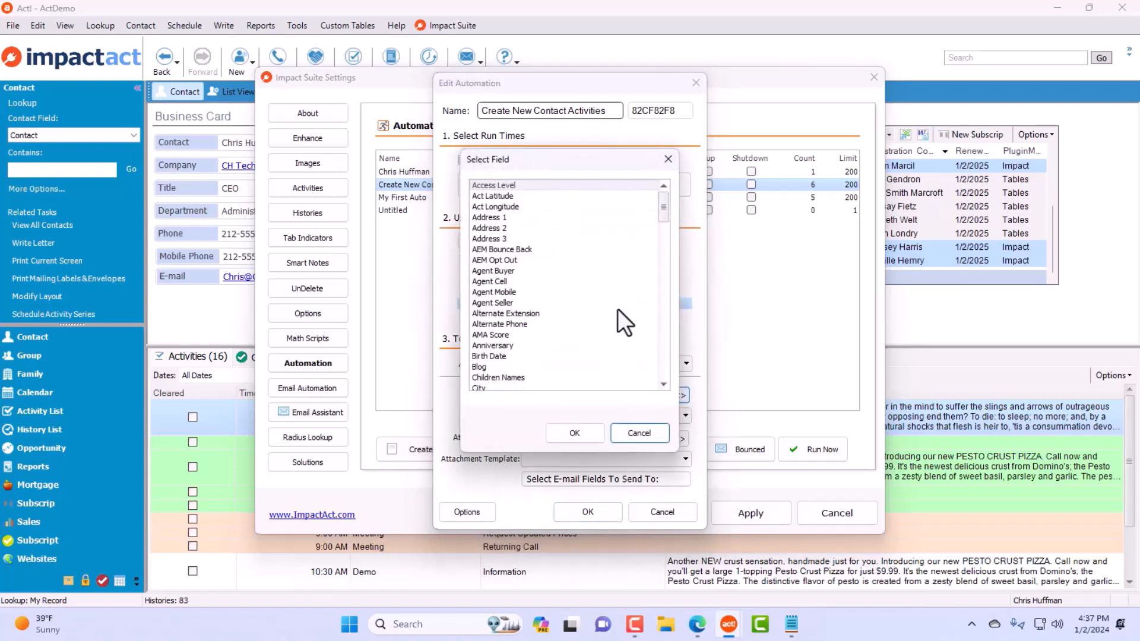
scroll(610, 312, "down", 5)
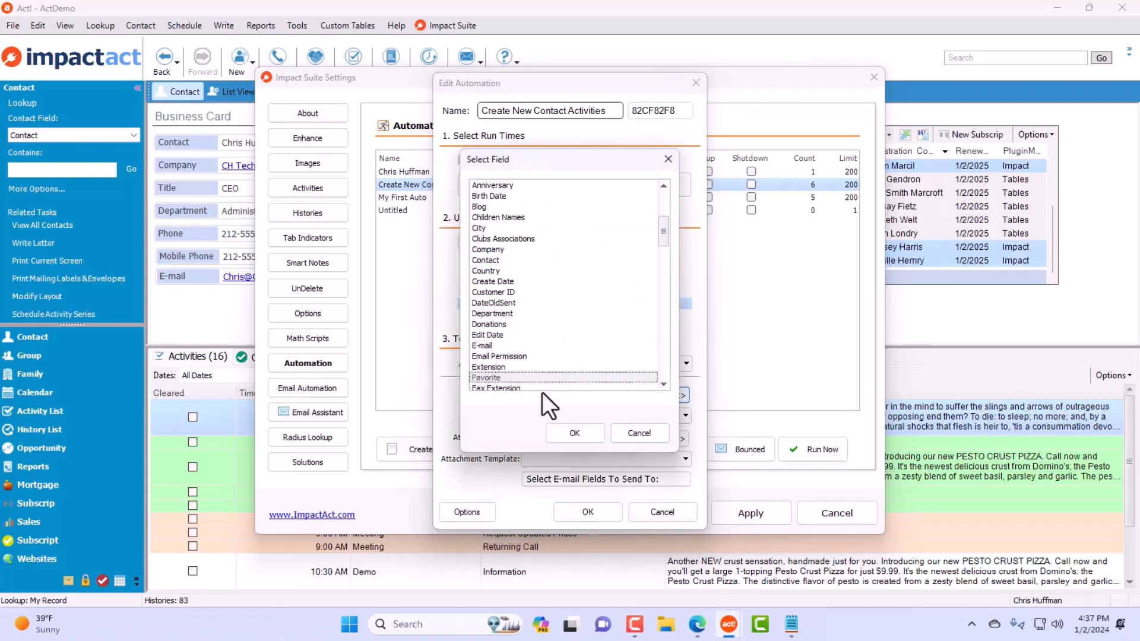
scroll(531, 341, "down", 3)
left_click(511, 313)
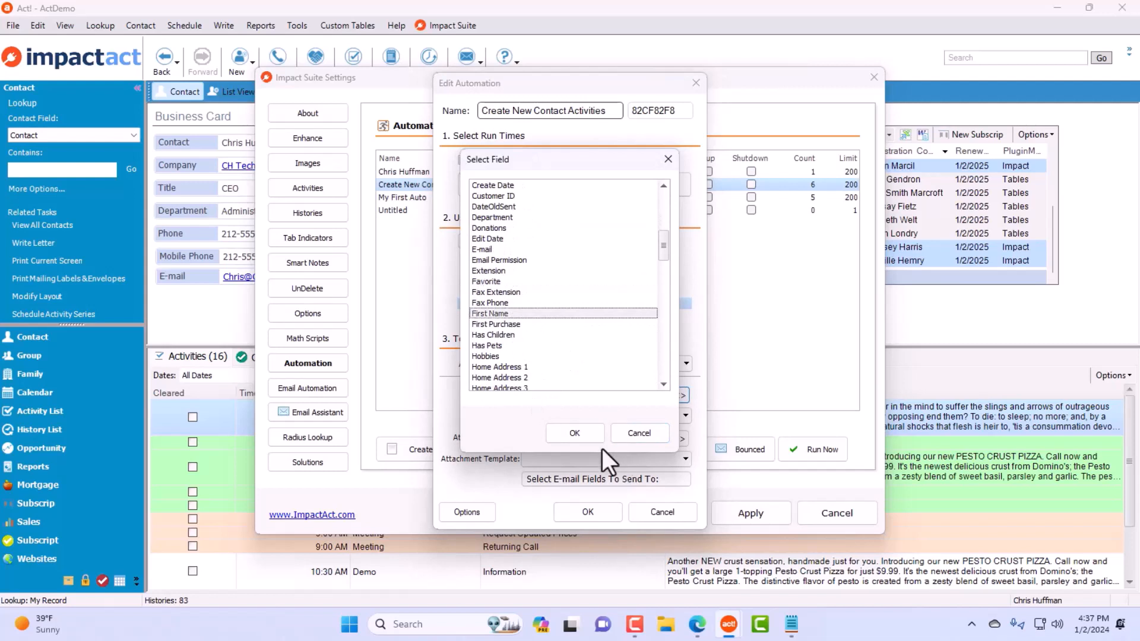
left_click(575, 432)
left_click_drag(641, 396, 484, 388)
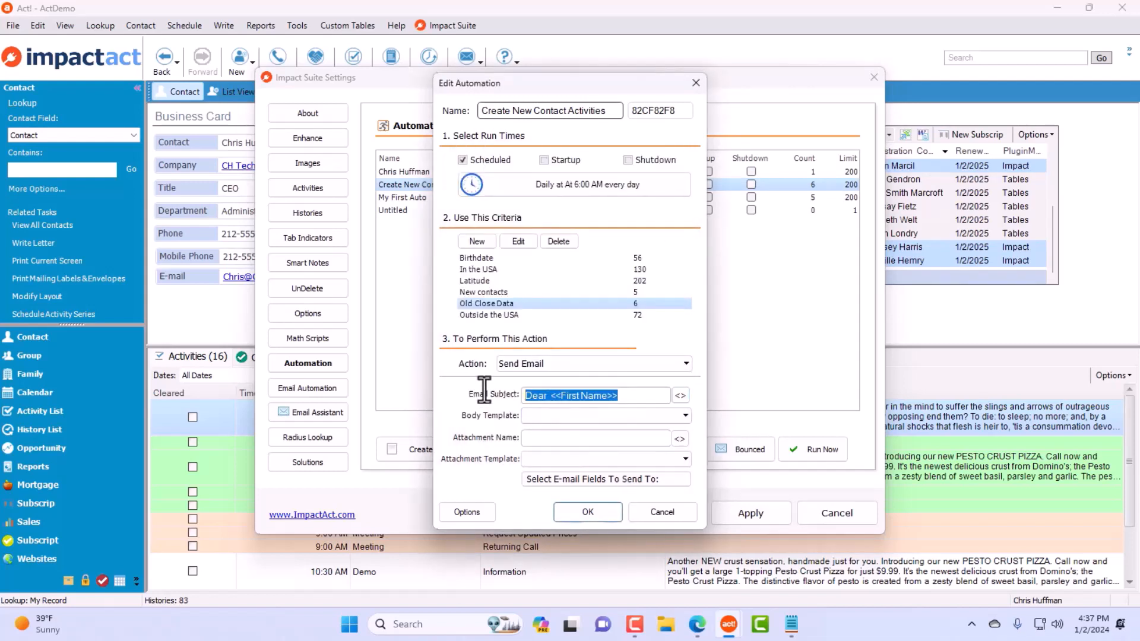
- Choose EmailBody as the body template of the email
left_click(553, 415)
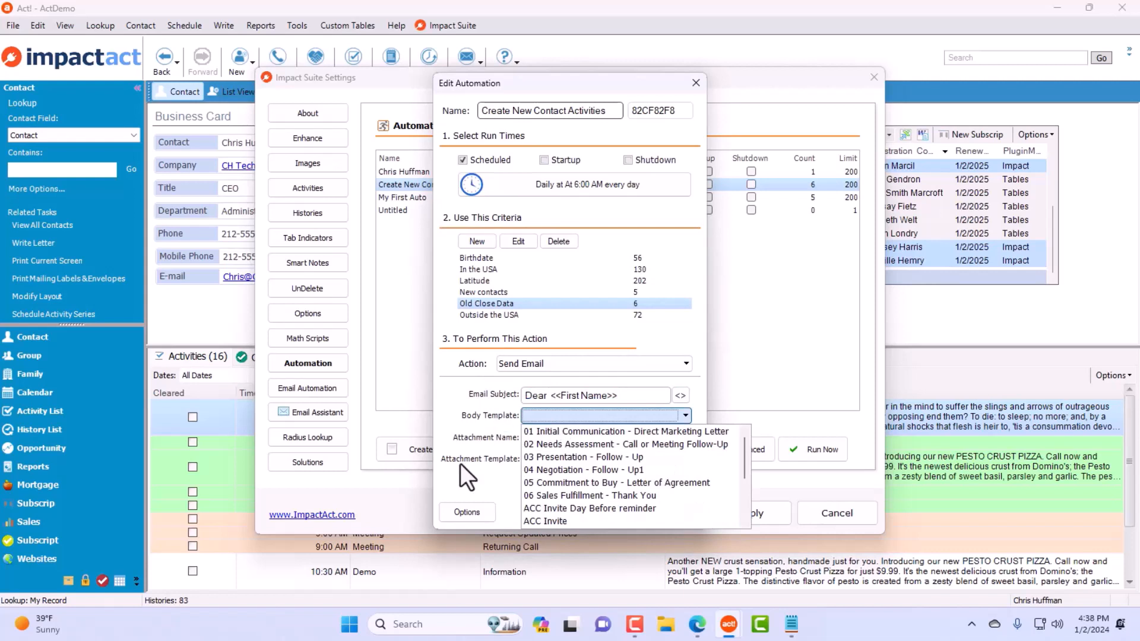
scroll(650, 472, "down", 3)
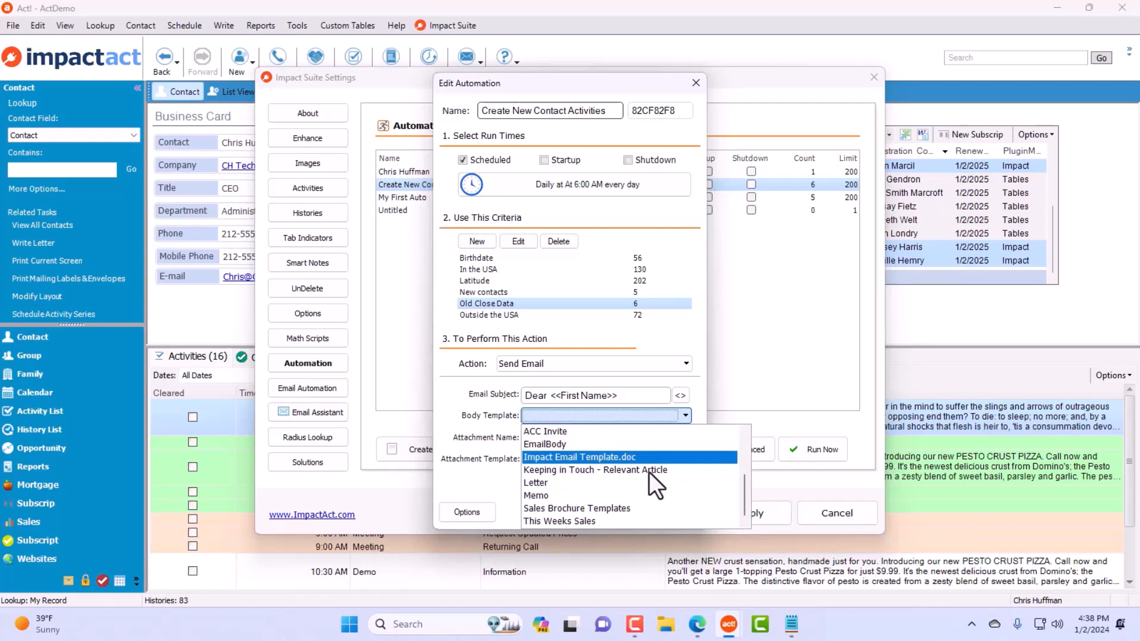
left_click(611, 447)
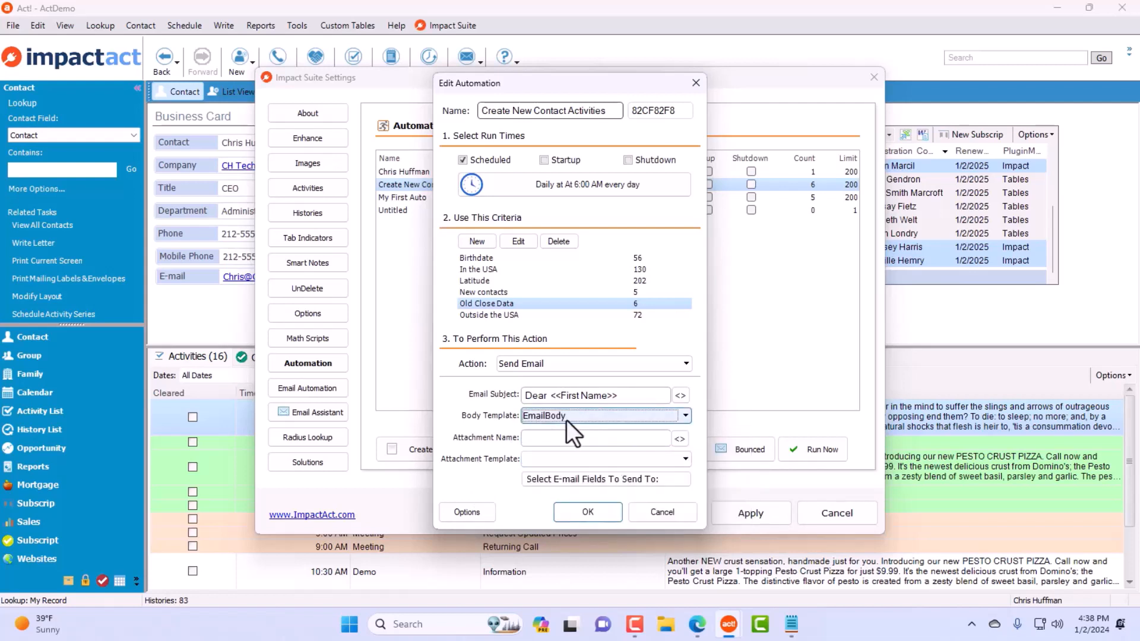
- Enter "Attachment Name" as the attachment's name and choose Sales Brochure Templates as the attachment template
left_click(646, 442)
type("Attachment")
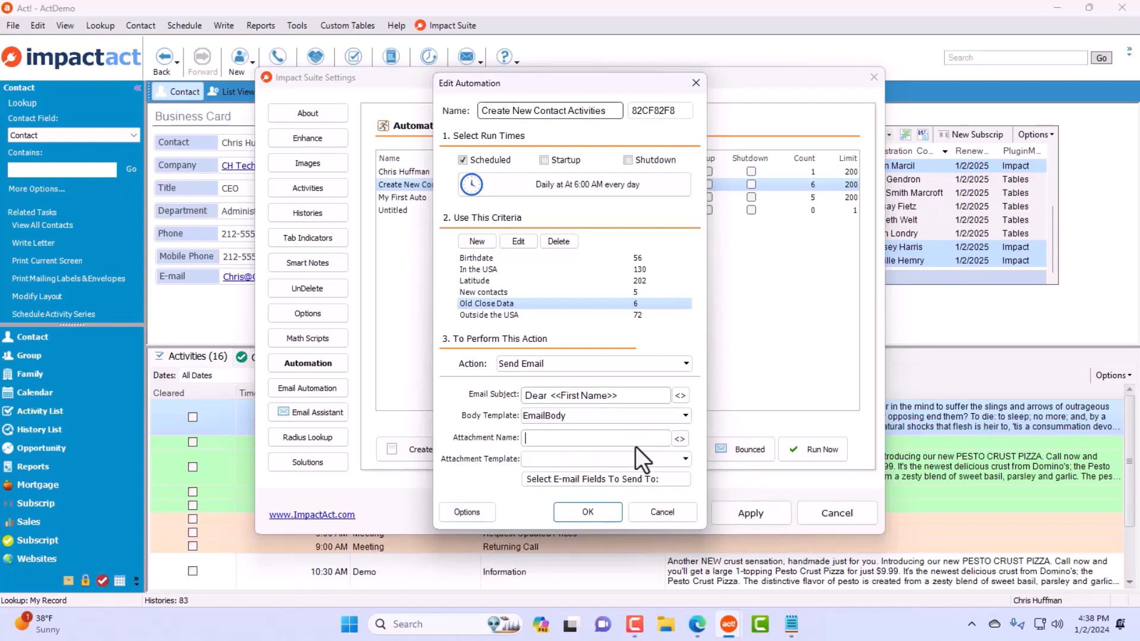
type(" Name")
key("Tab")
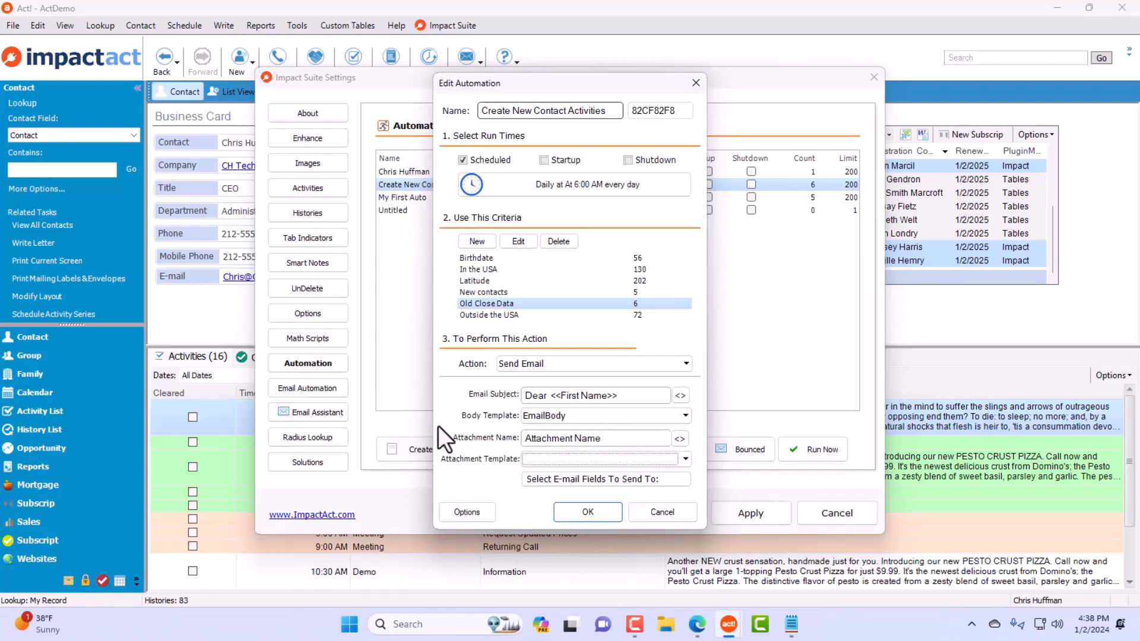
left_click(572, 463)
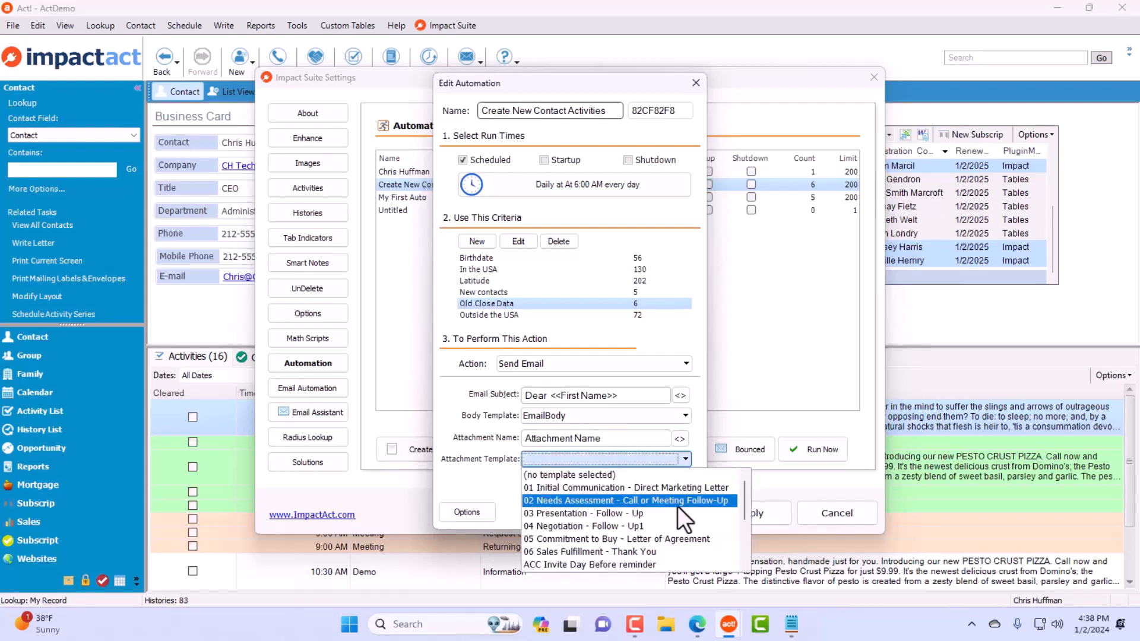
scroll(679, 522, "down", 3)
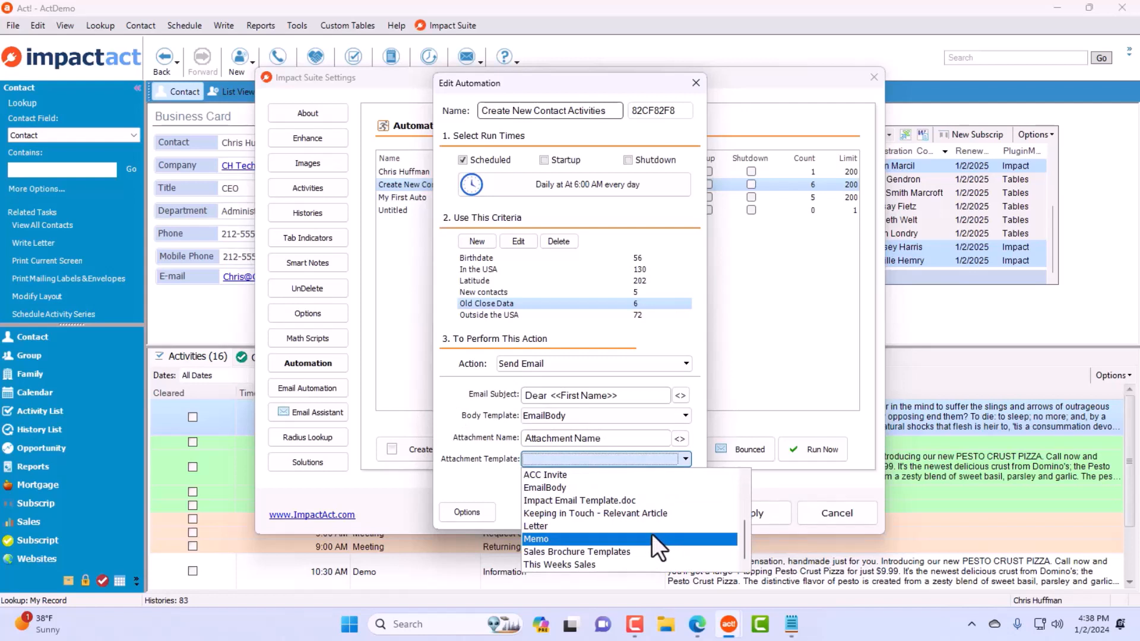
left_click(588, 552)
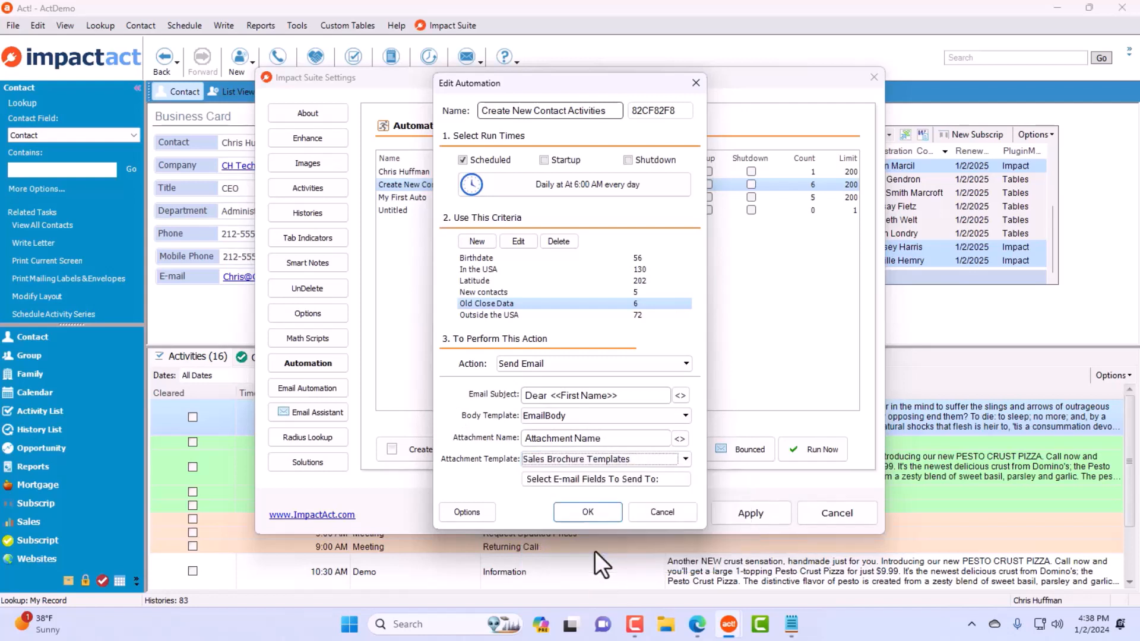
- Replace the attachment's name with "Updated Sales Brochure"
left_click_drag(609, 439, 469, 439)
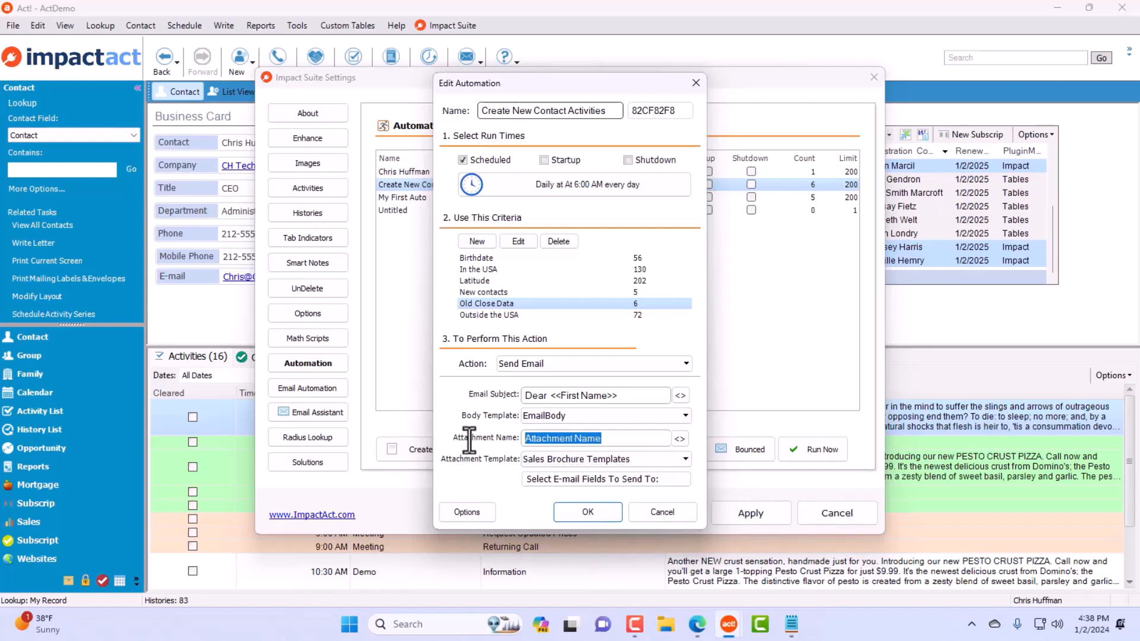
type("Updated ")
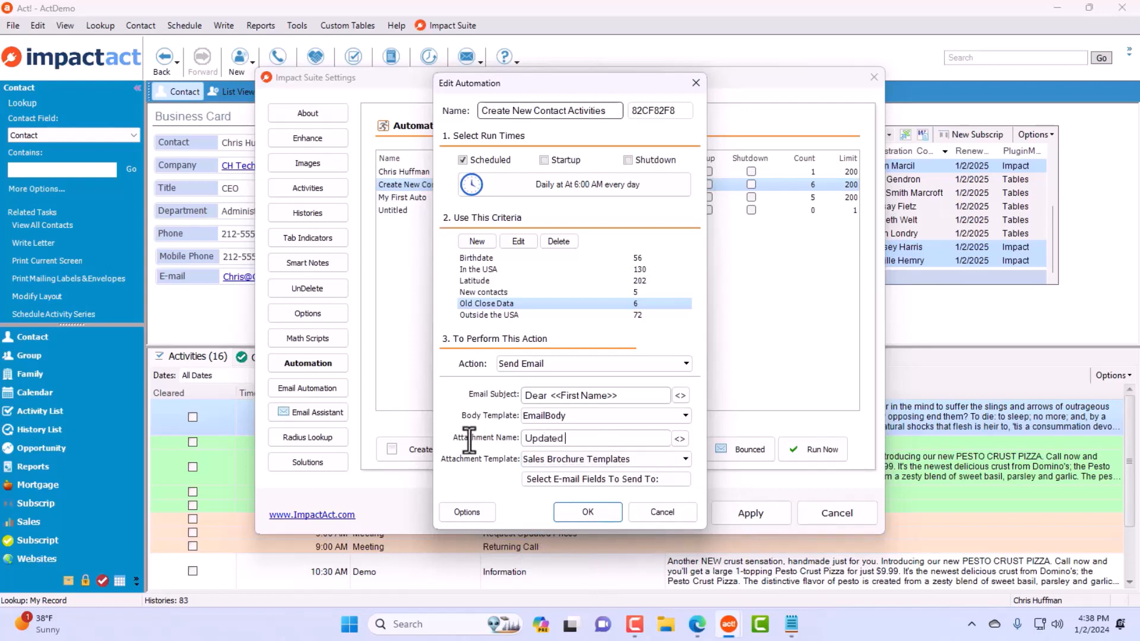
type("Sales Brochure")
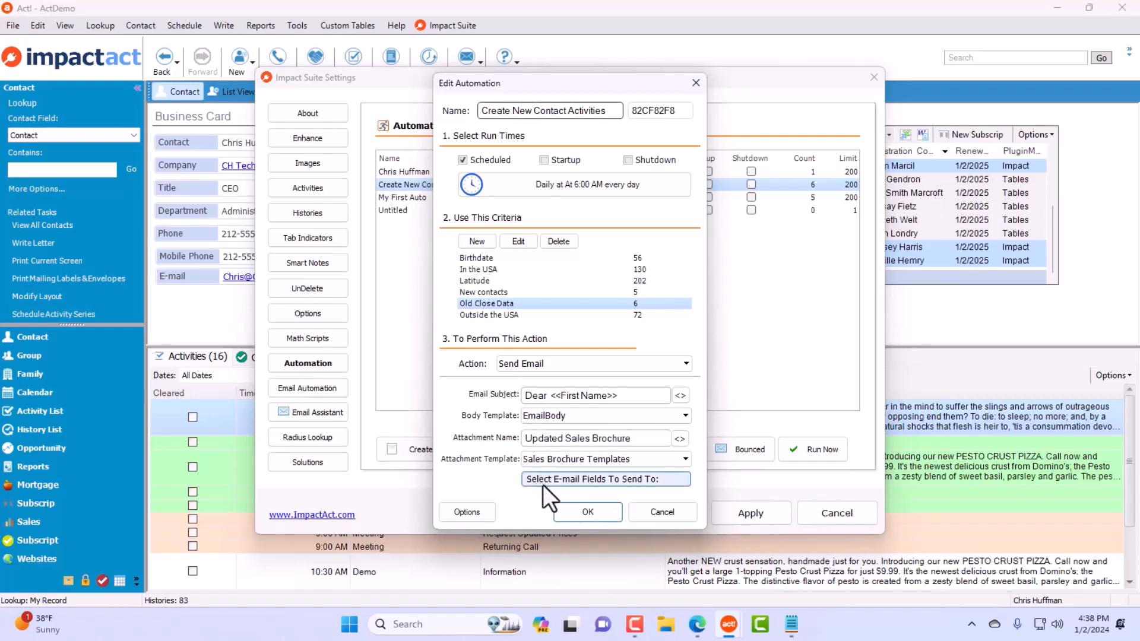
- Select the E-mail field as the recipient address, and close the automation without saving its changes
left_click(590, 480)
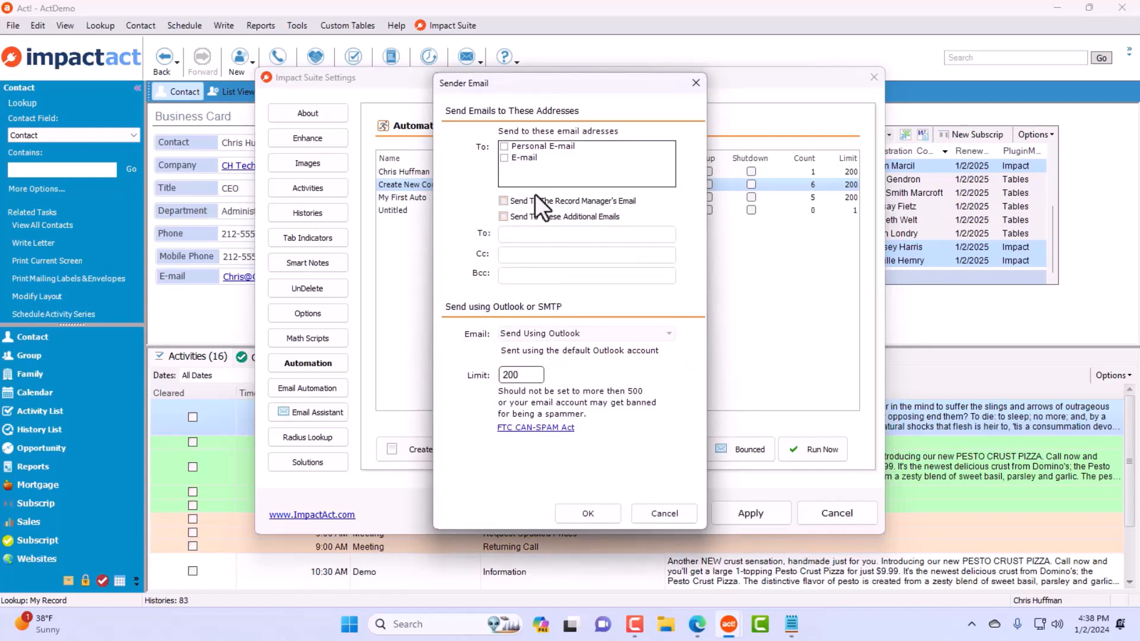
left_click(505, 158)
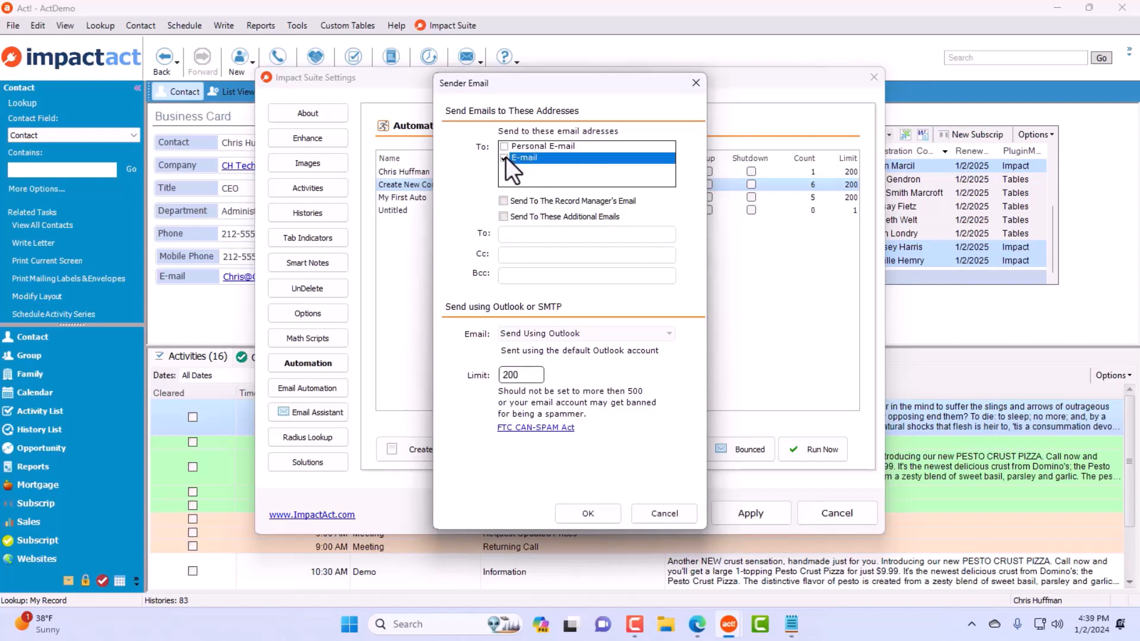
left_click(588, 513)
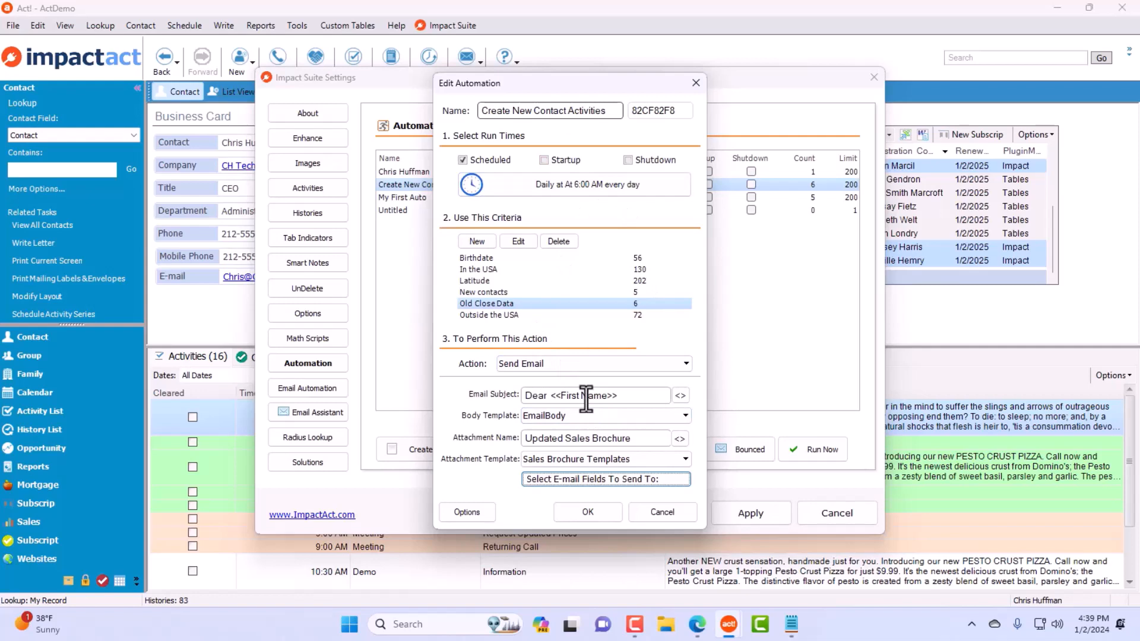
left_click(659, 512)
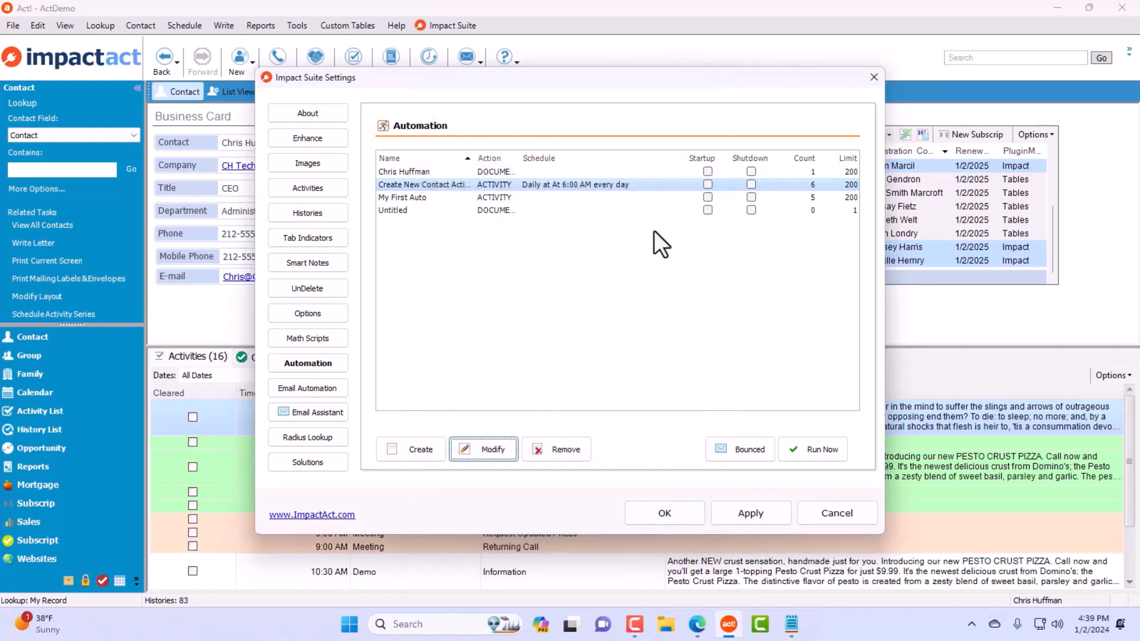